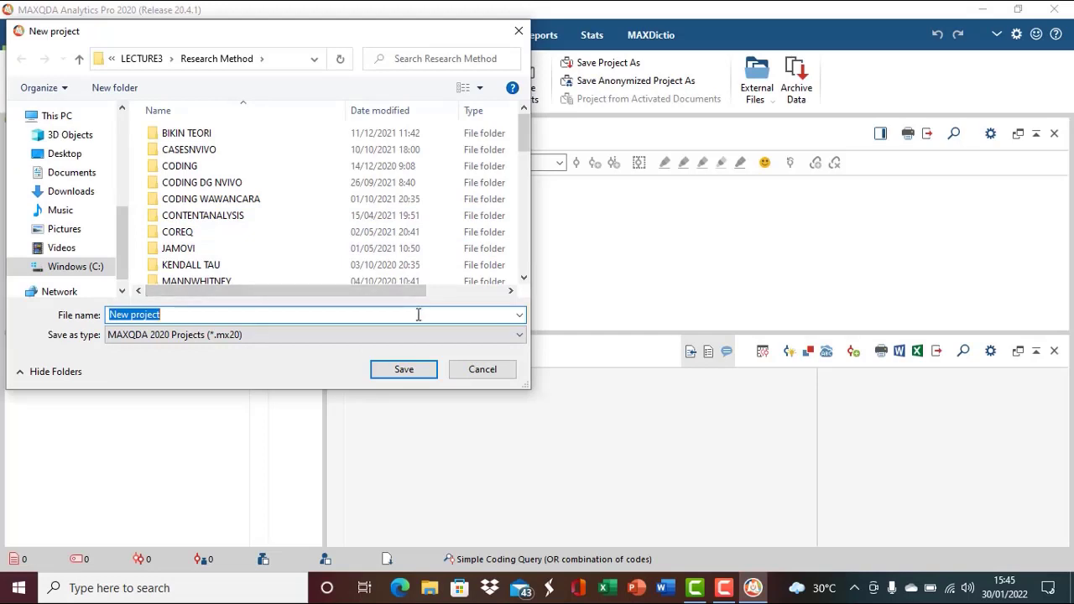
Save the new MAXQDA project as twiterjokowi in the Research Method folder.
type("twitter")
key("BackSpace")
key("BackSpace")
key("BackSpace")
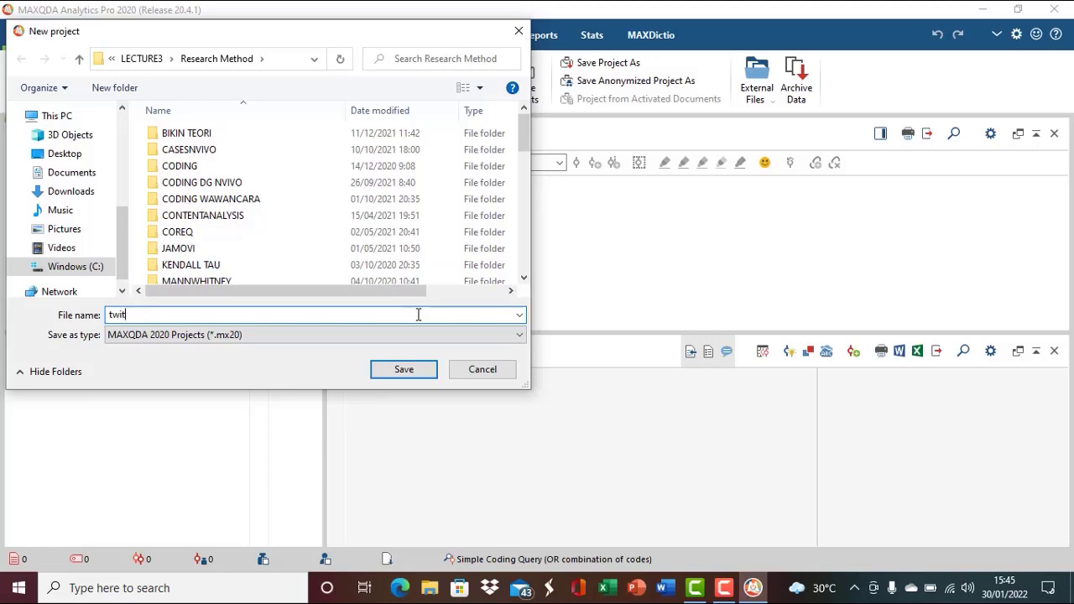
type("erjokowi")
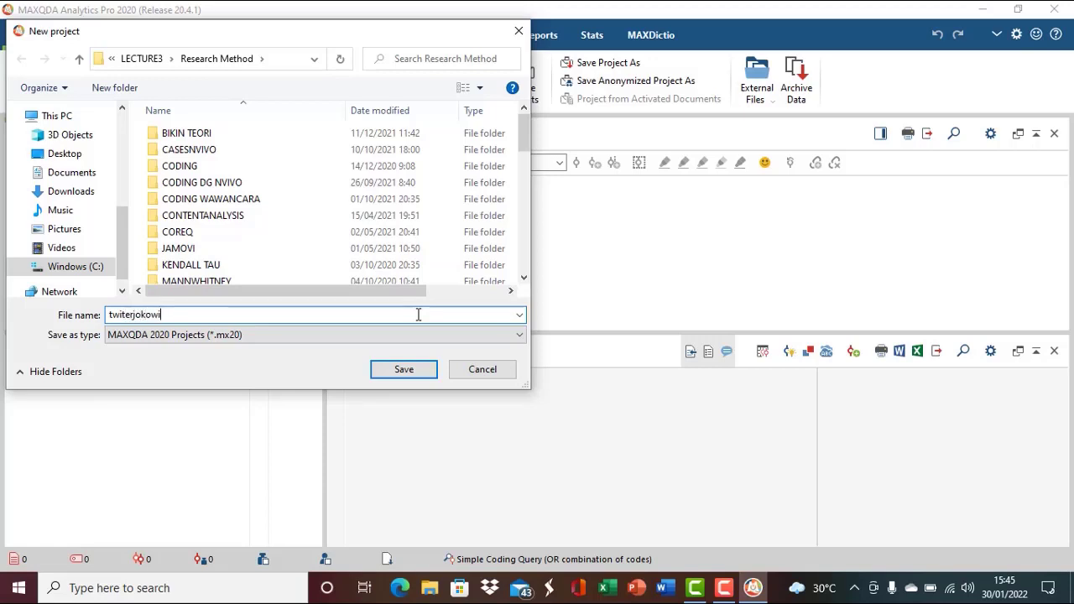
left_click(409, 374)
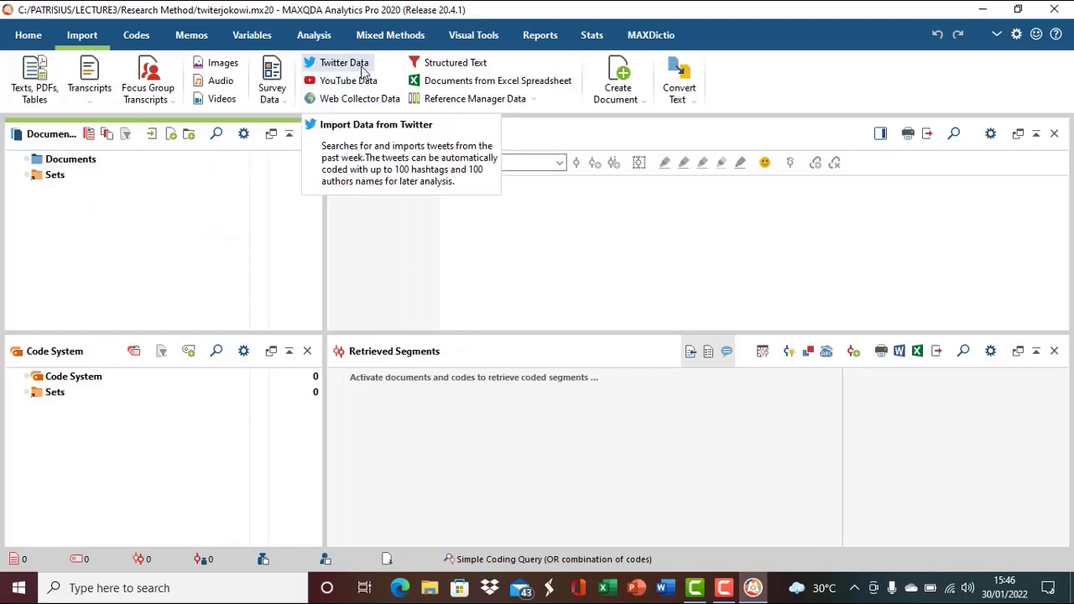
Open the Twitter data import, authorize MAXQDA to access the signed-in Twitter account, and agree to the content usage terms.
left_click(363, 70)
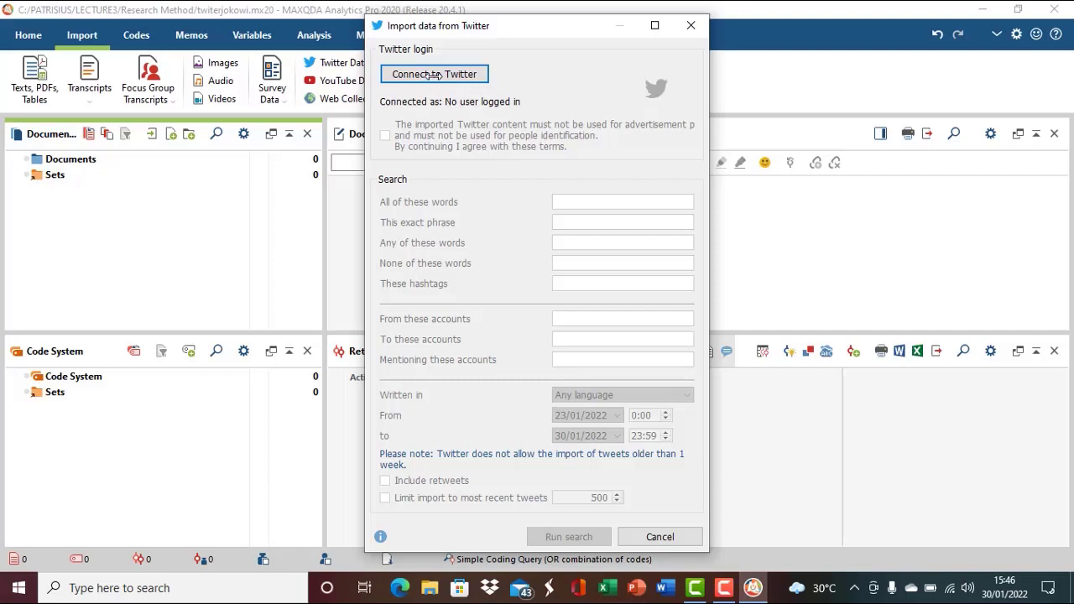
left_click(452, 76)
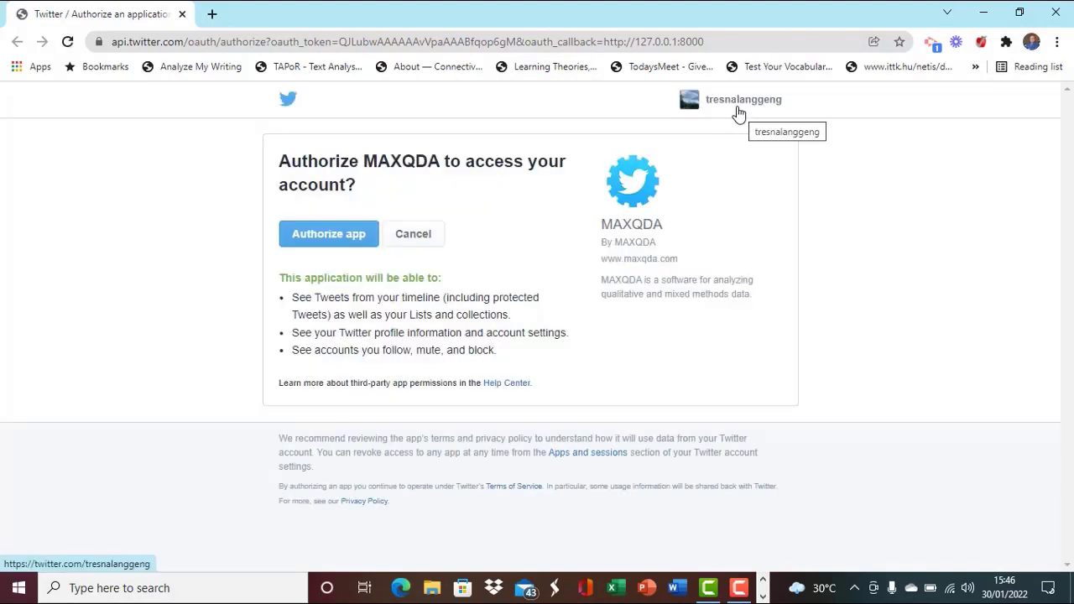
left_click(350, 234)
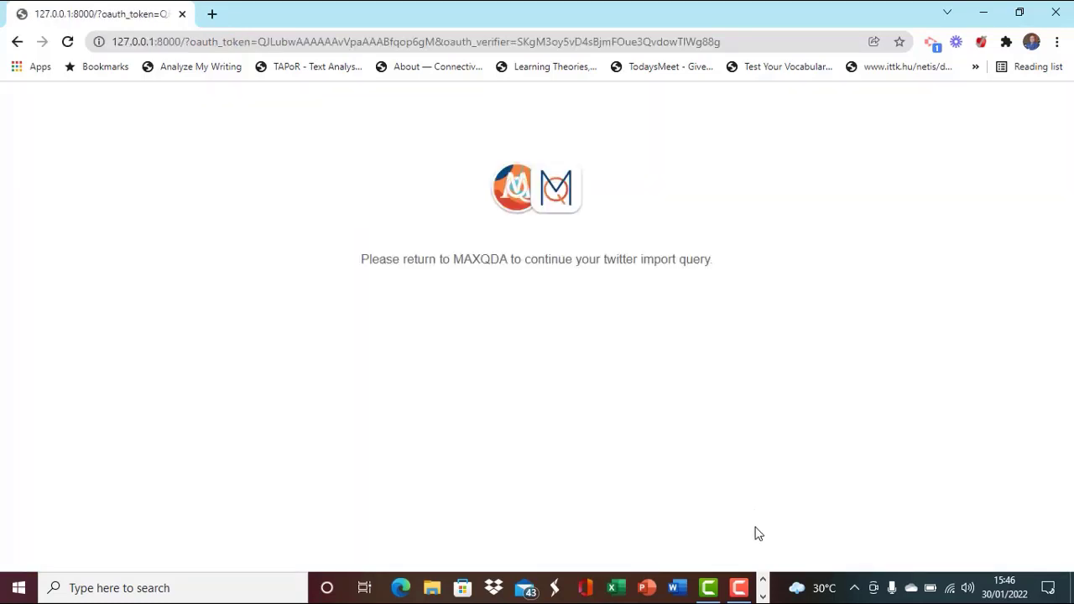
left_click(762, 596)
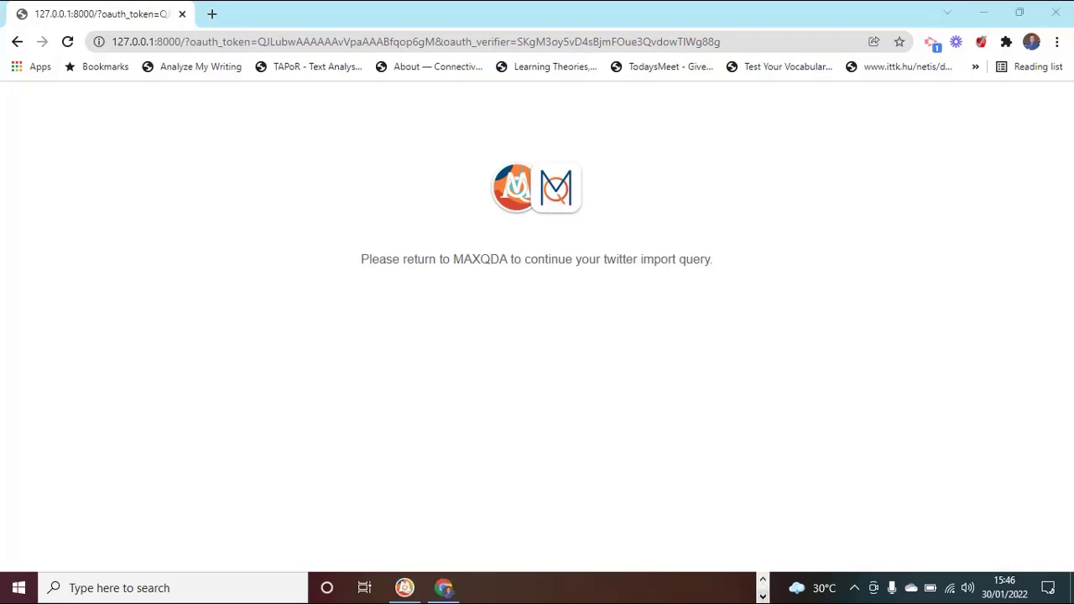
left_click(405, 589)
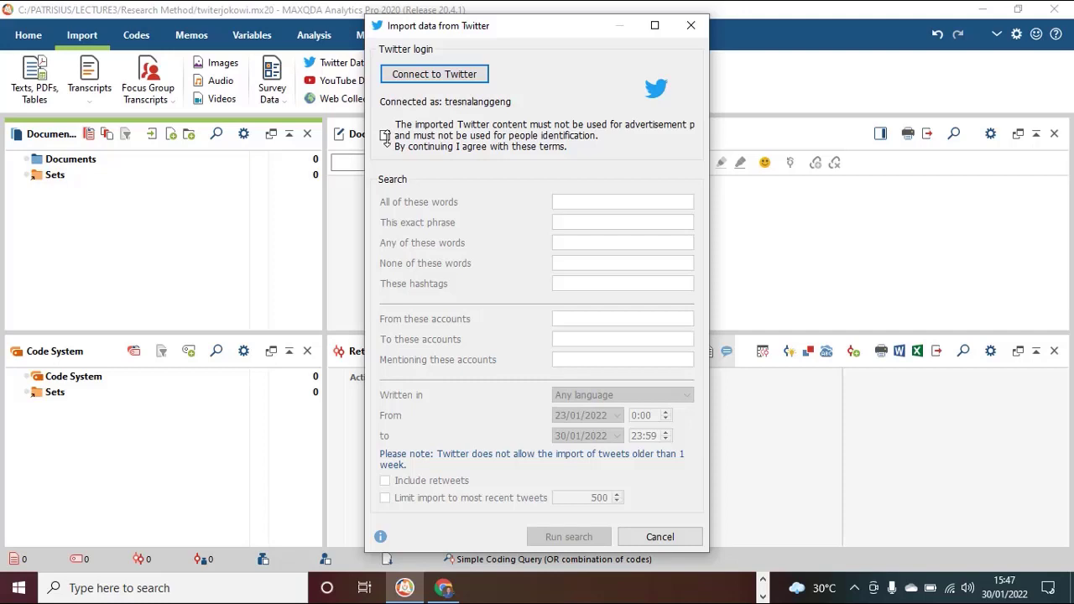
left_click(385, 136)
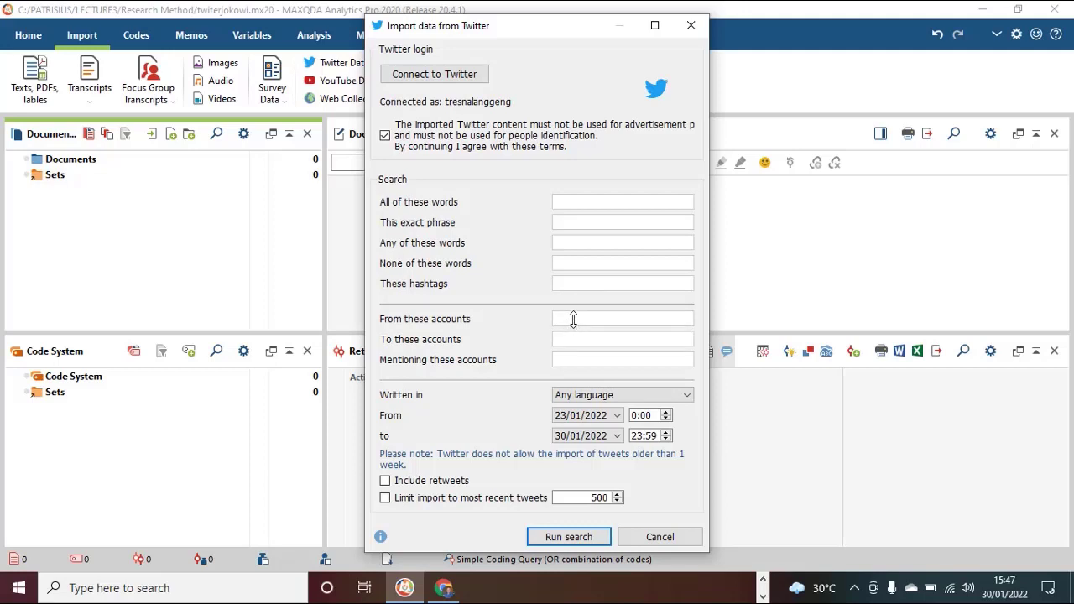
Run a Twitter search for tweets from the account jokowi, with retweets included.
type("jokowi")
left_click(384, 480)
left_click(568, 537)
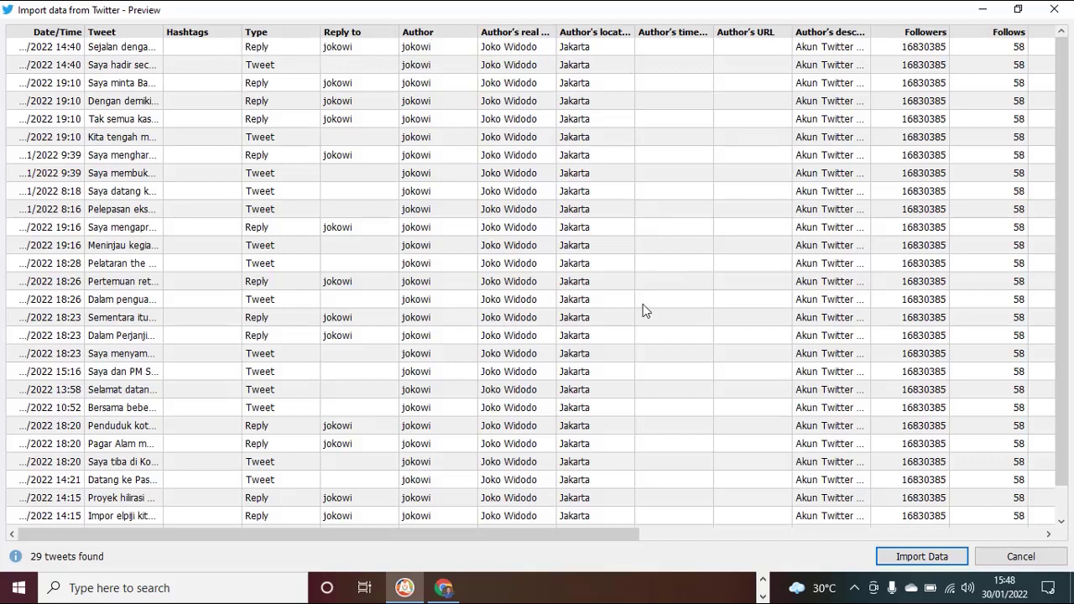
Look through the columns of the tweet preview and import the found tweets into the project.
left_click_drag(619, 535, 812, 514)
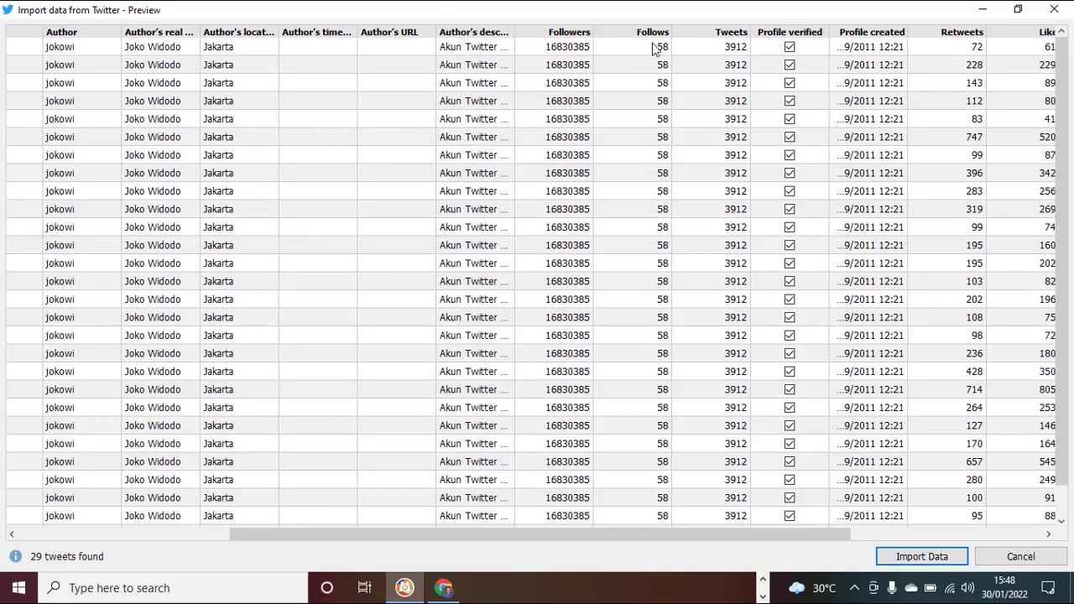
left_click_drag(702, 533, 872, 537)
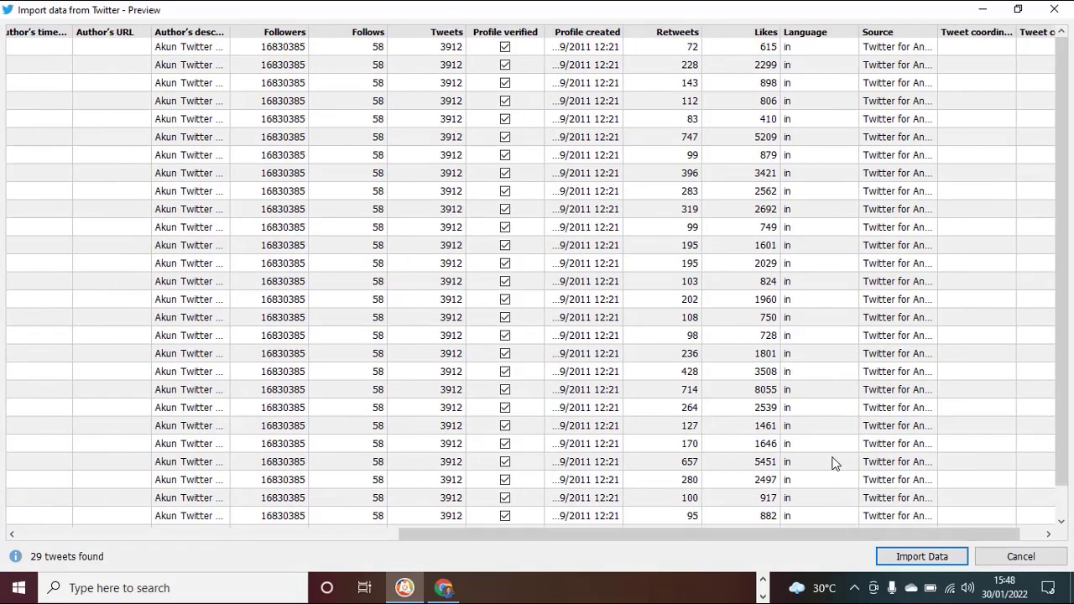
left_click(902, 559)
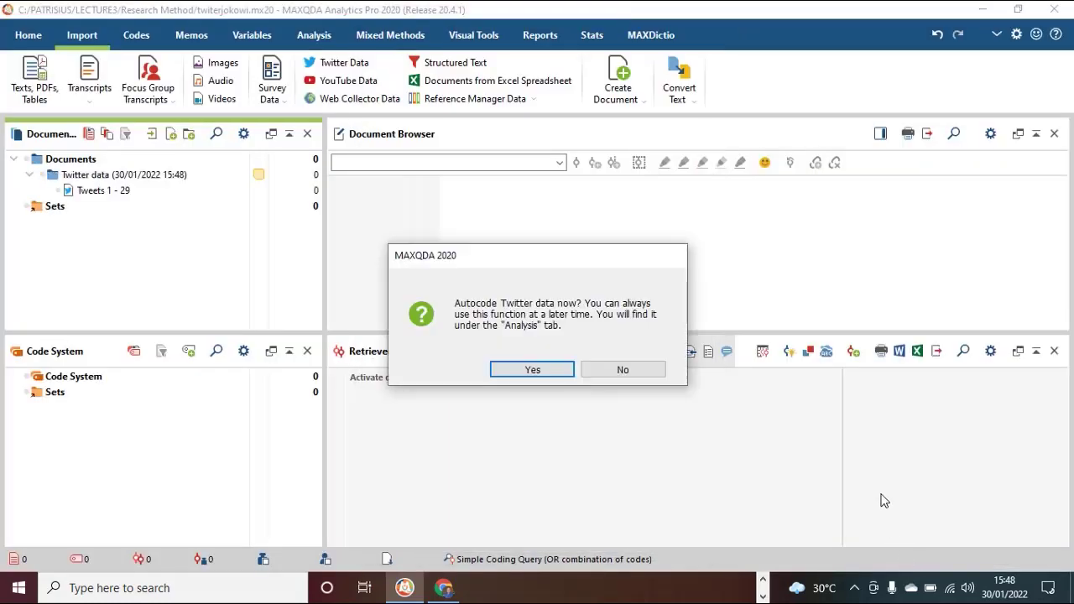
Autocode the imported Twitter data by tweet author, with jokowi as the selected author.
left_click(532, 369)
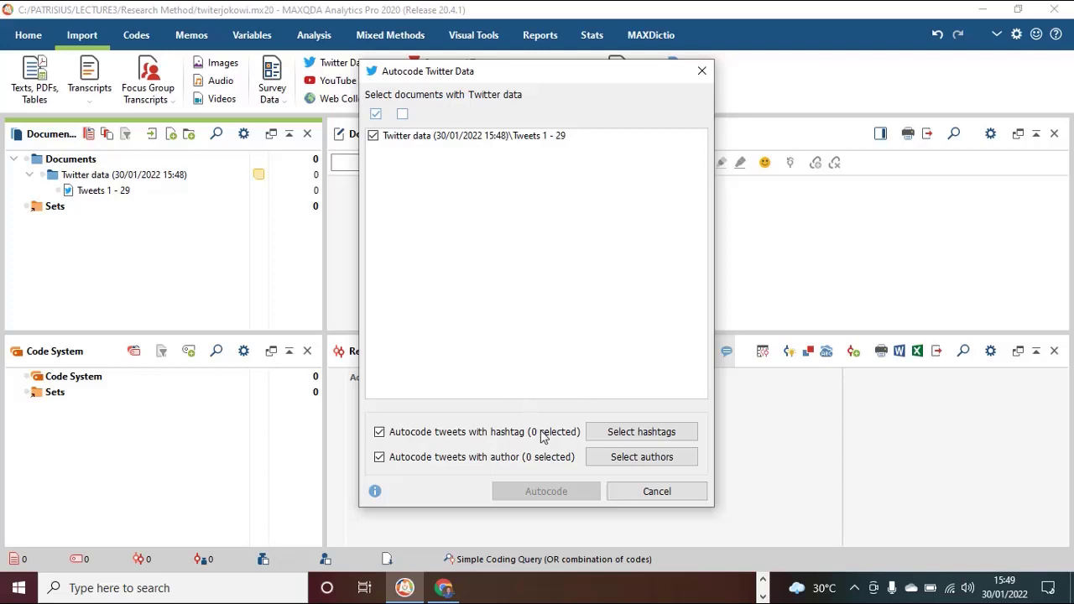
left_click(631, 461)
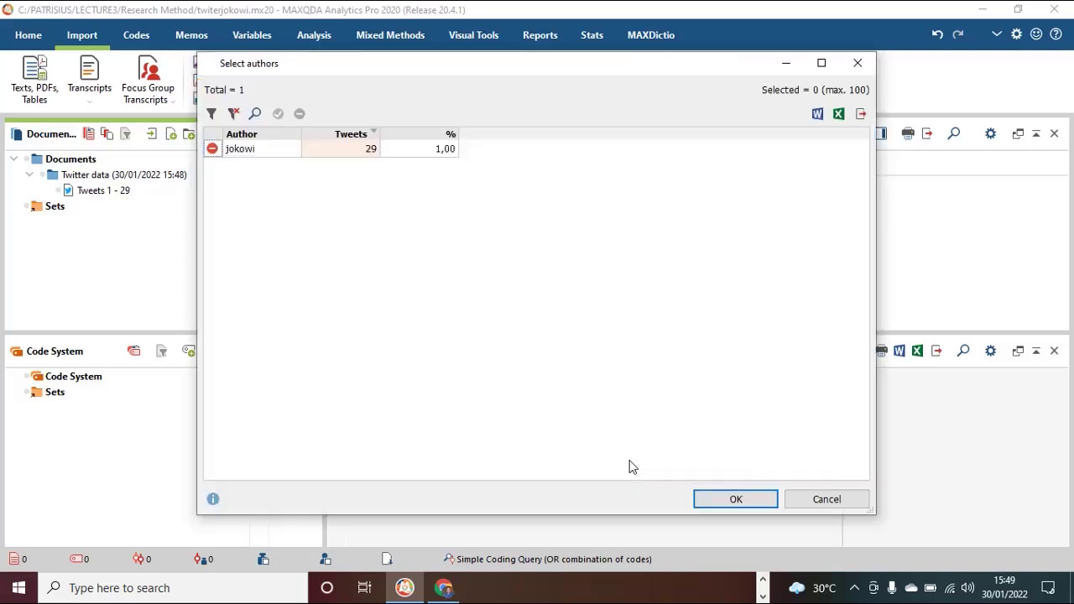
left_click(216, 155)
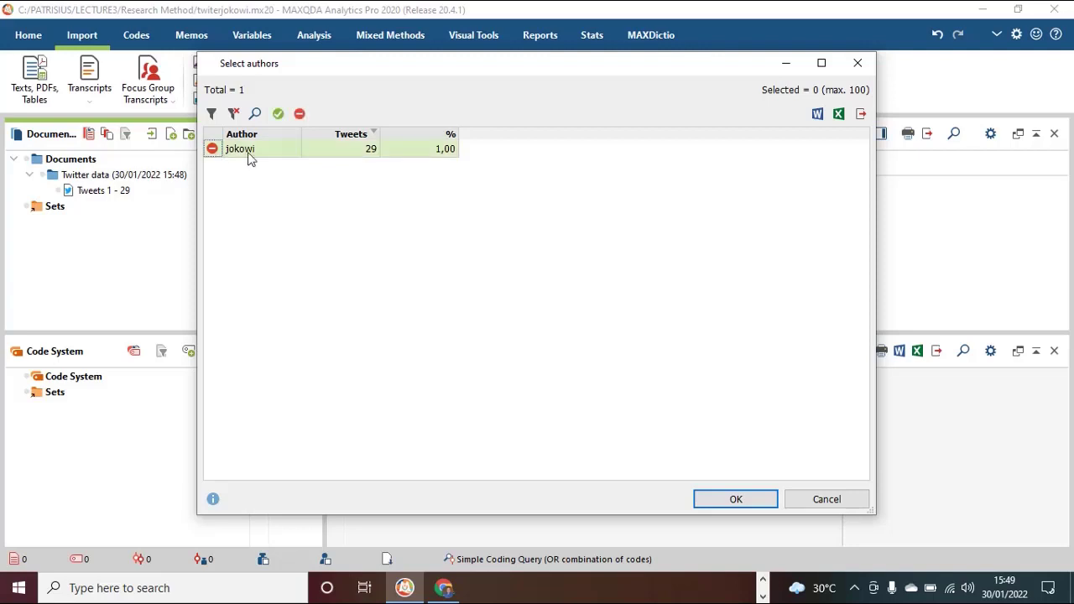
left_click(278, 115)
left_click(736, 499)
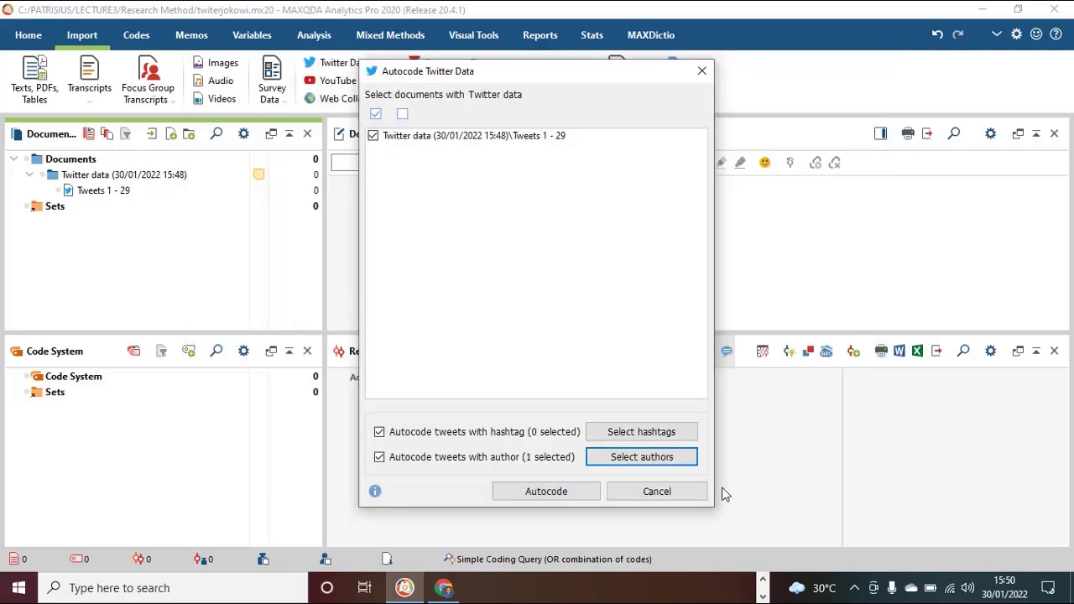
left_click(546, 492)
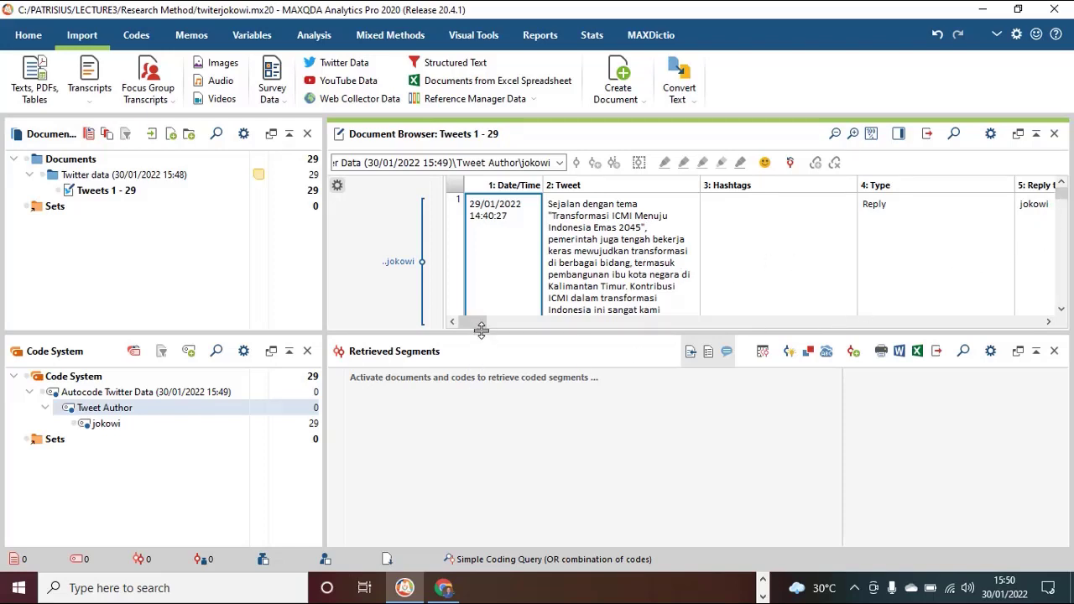
Examine the imported tweets in the document table, checking their text, type and reply-to columns.
left_click_drag(473, 322, 479, 322)
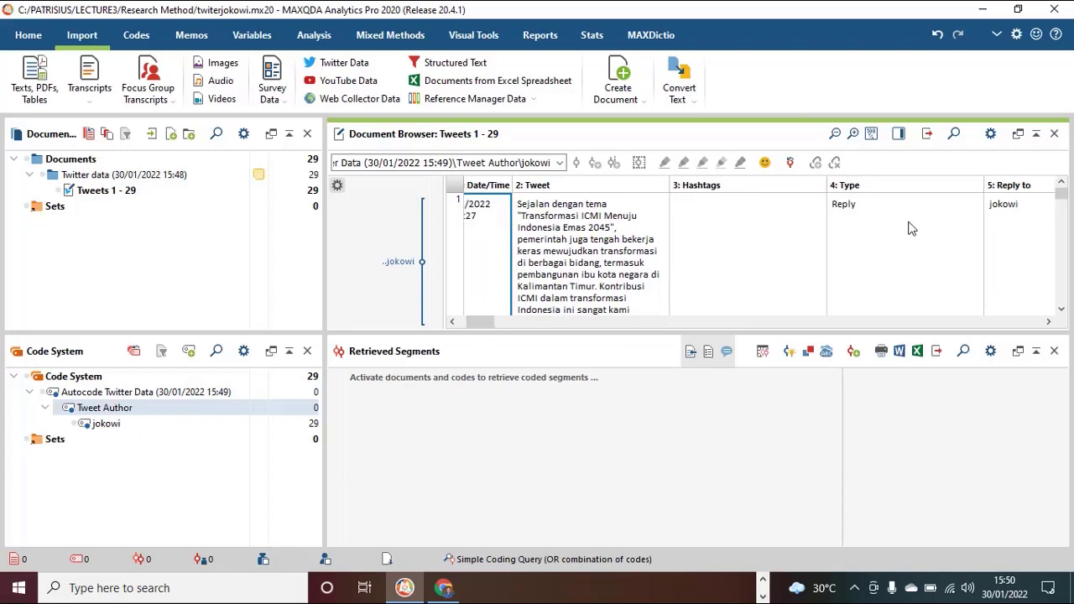
left_click(1061, 309)
left_click(1061, 309)
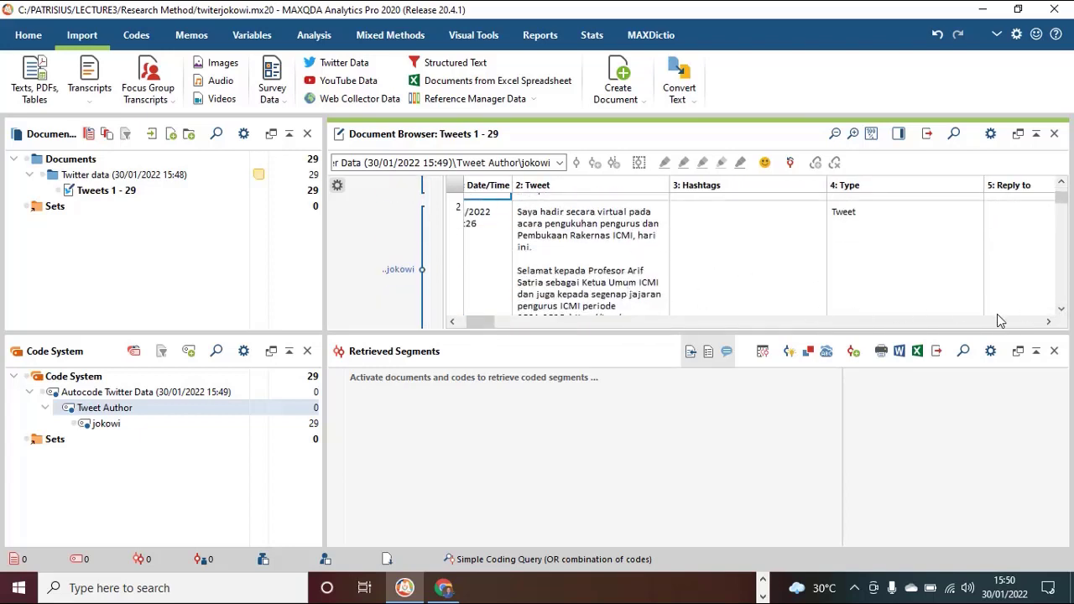
scroll(1064, 314, "down", 10)
left_click(1062, 311)
left_click(1062, 310)
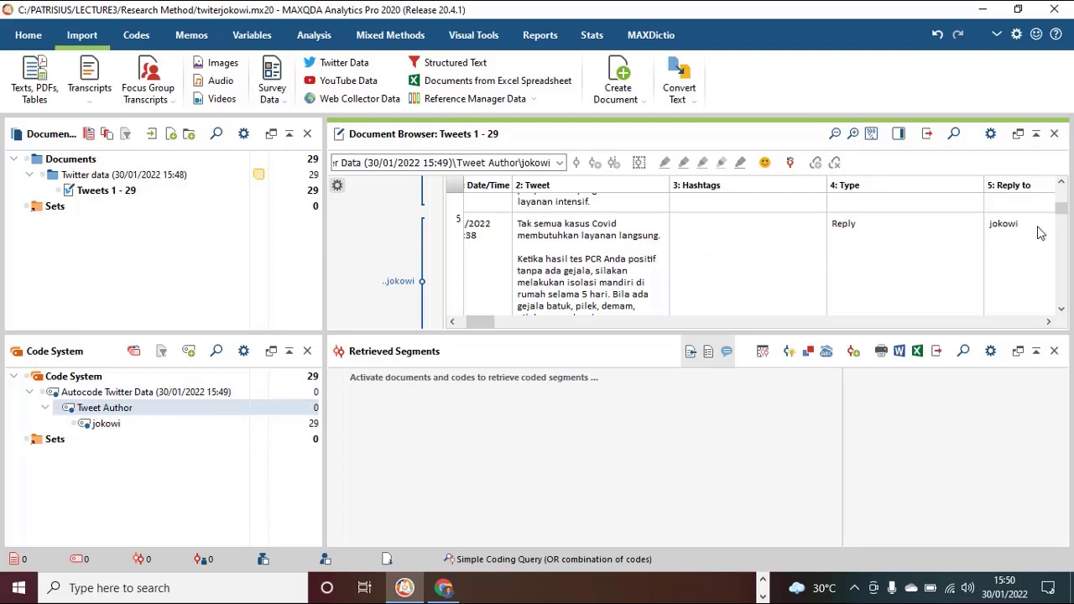
left_click_drag(1062, 209, 1062, 204)
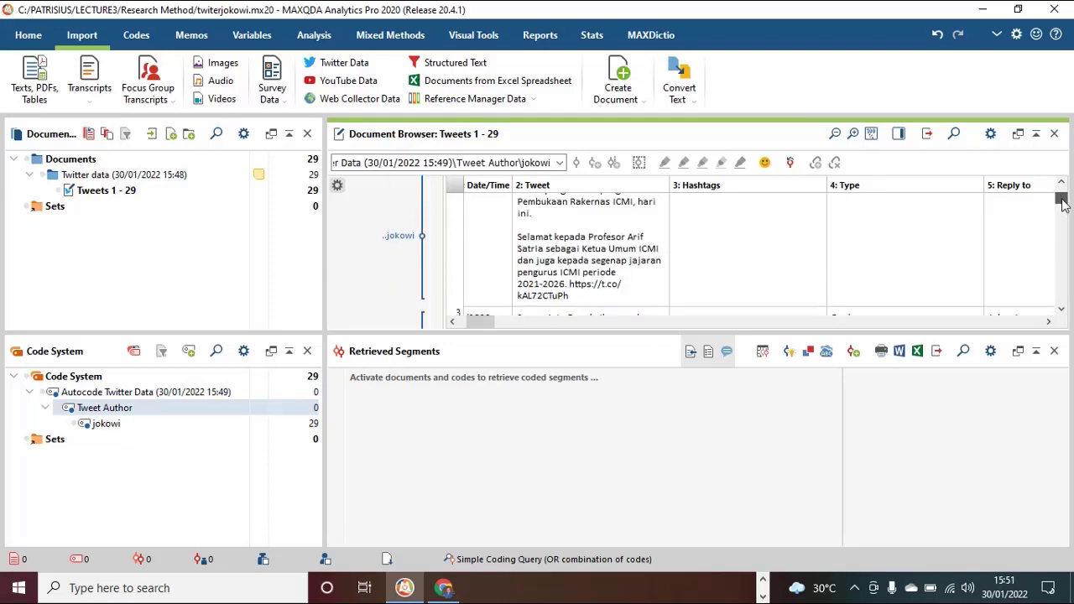
left_click_drag(1062, 204, 1063, 195)
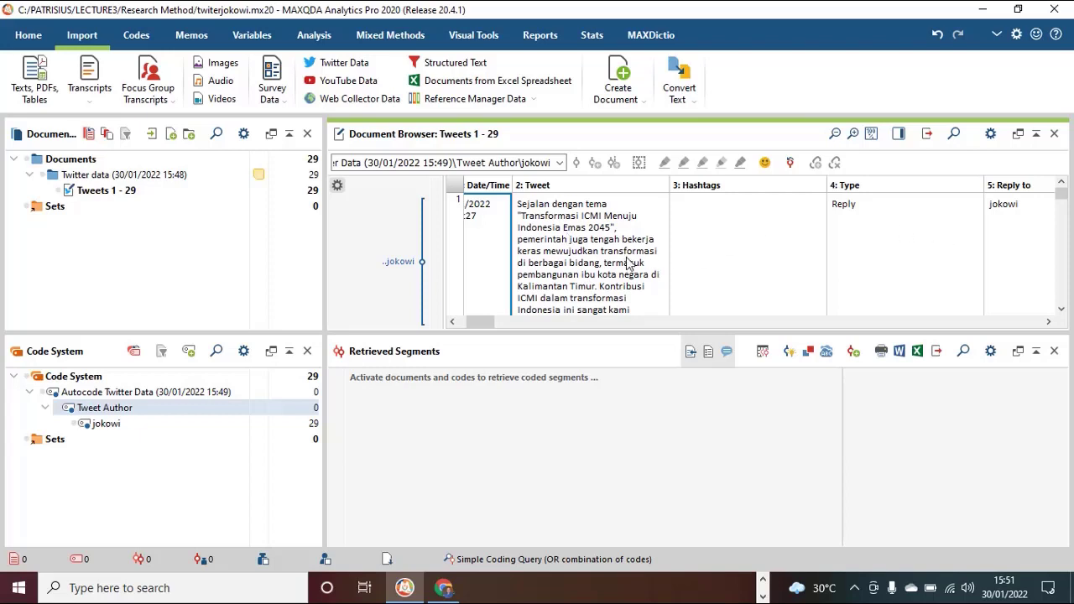
Code the first tweet's passage "pemerintah juga tengah bekerja keras mewujudkan transformasi di berbagai bidang" with a new code Langkah Pemerintah under Tweet Author.
left_click(588, 249)
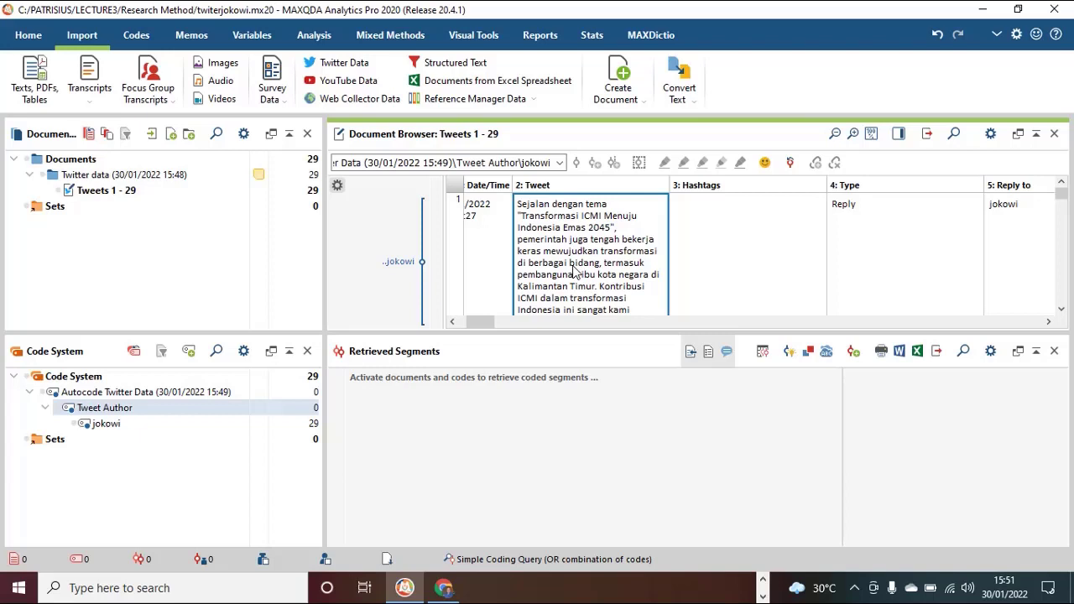
left_click(574, 269)
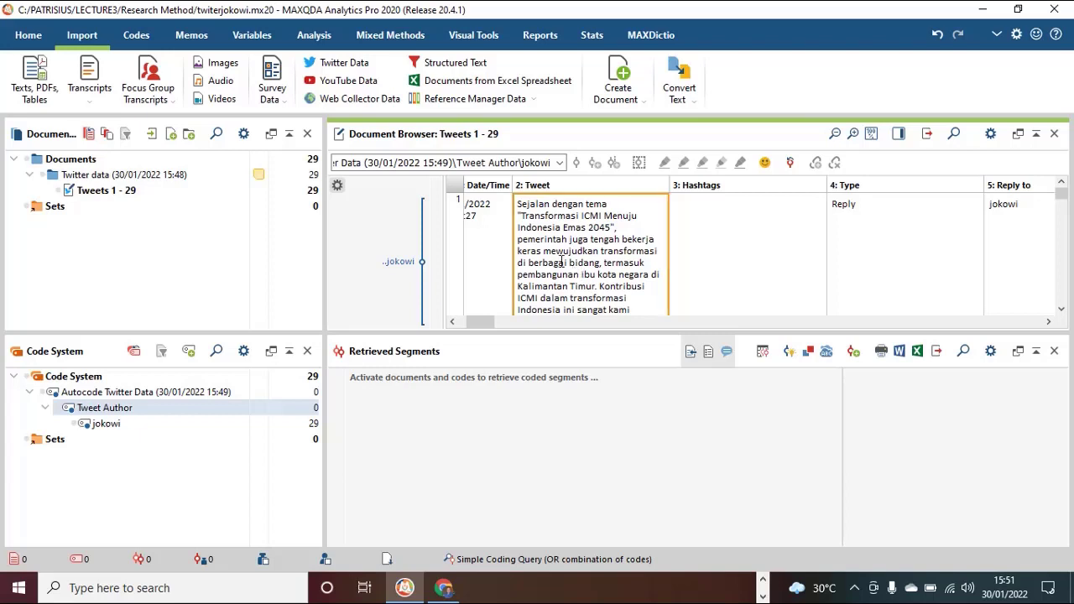
left_click_drag(617, 227, 603, 263)
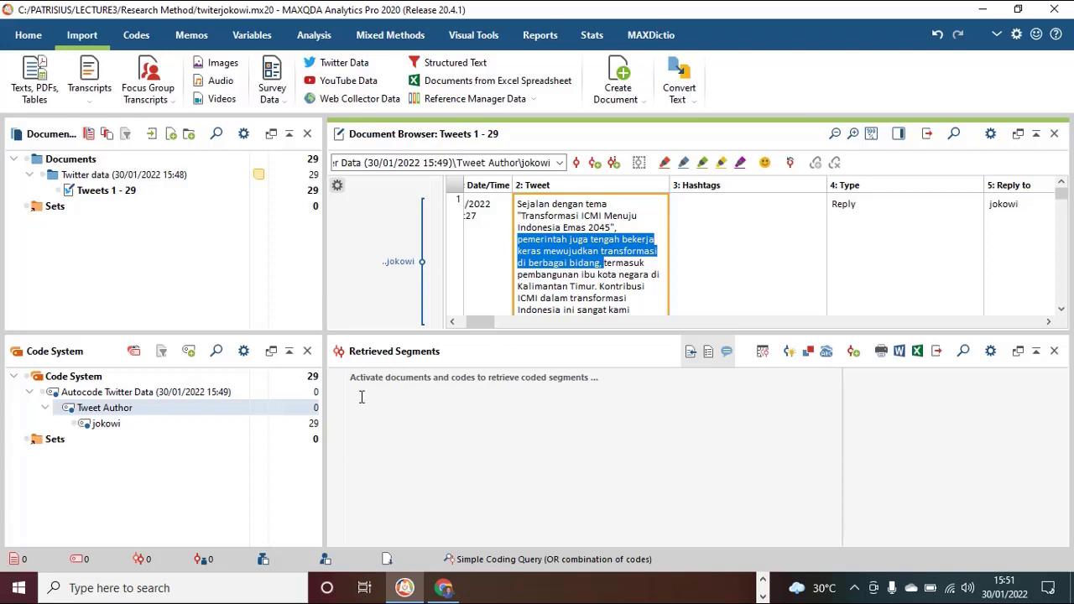
left_click(192, 356)
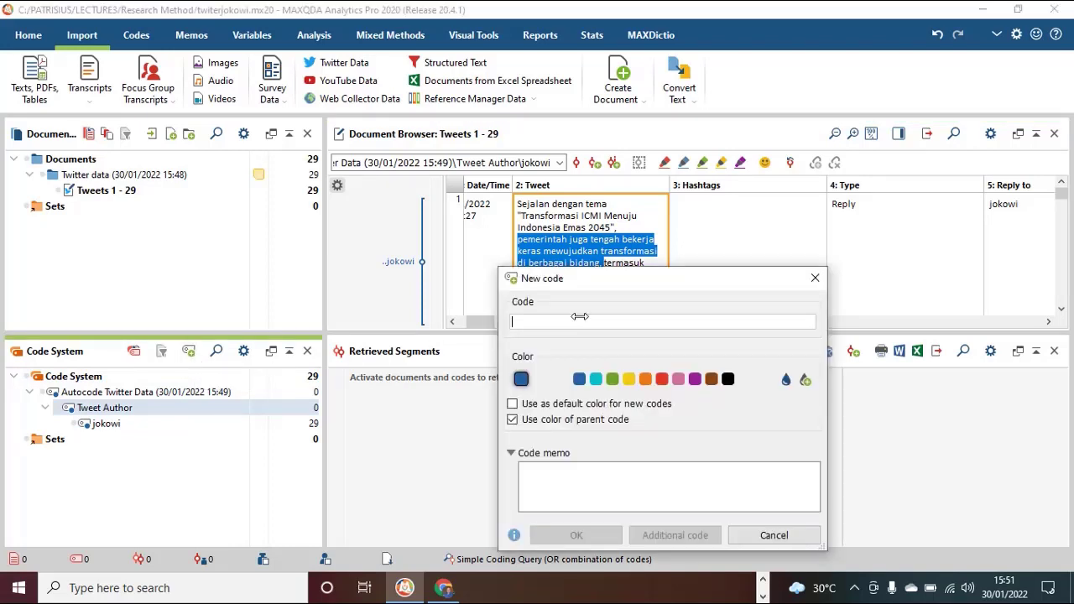
type("Langkag")
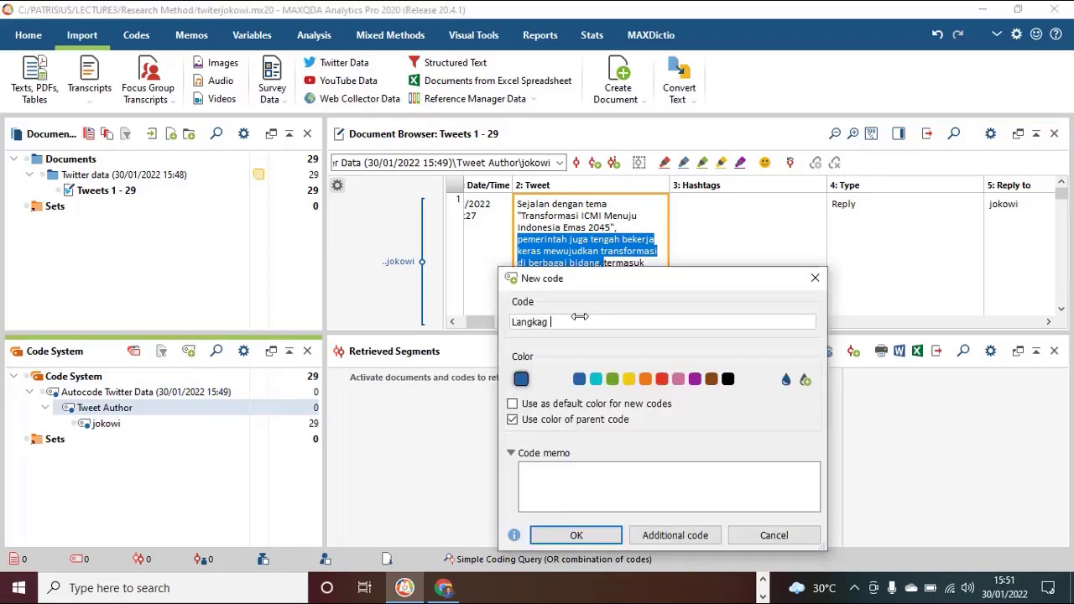
type(" Pemerintah")
left_click(577, 535)
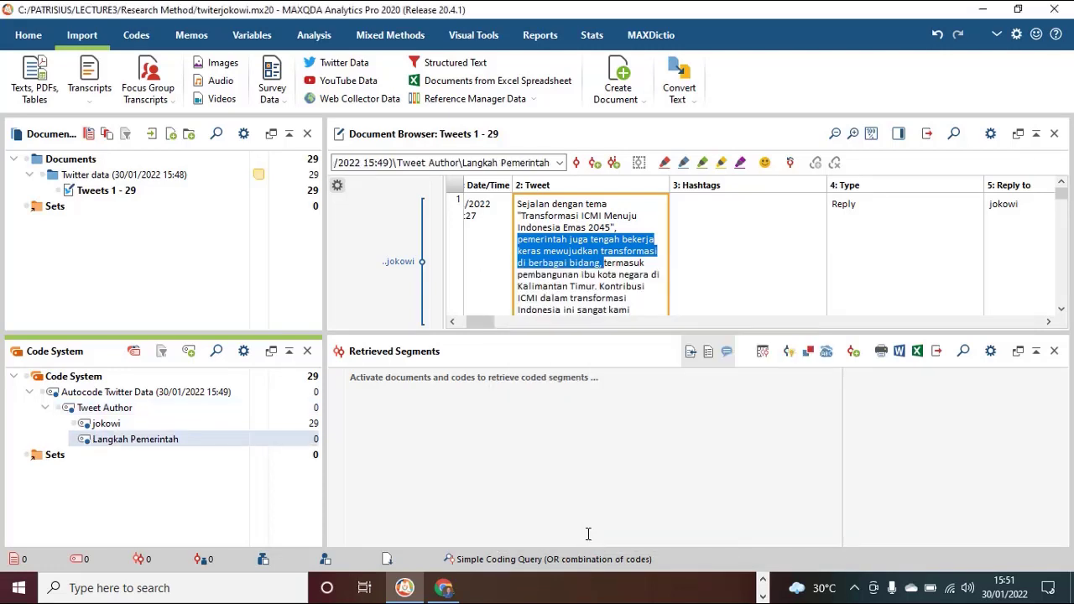
left_click_drag(566, 246, 217, 445)
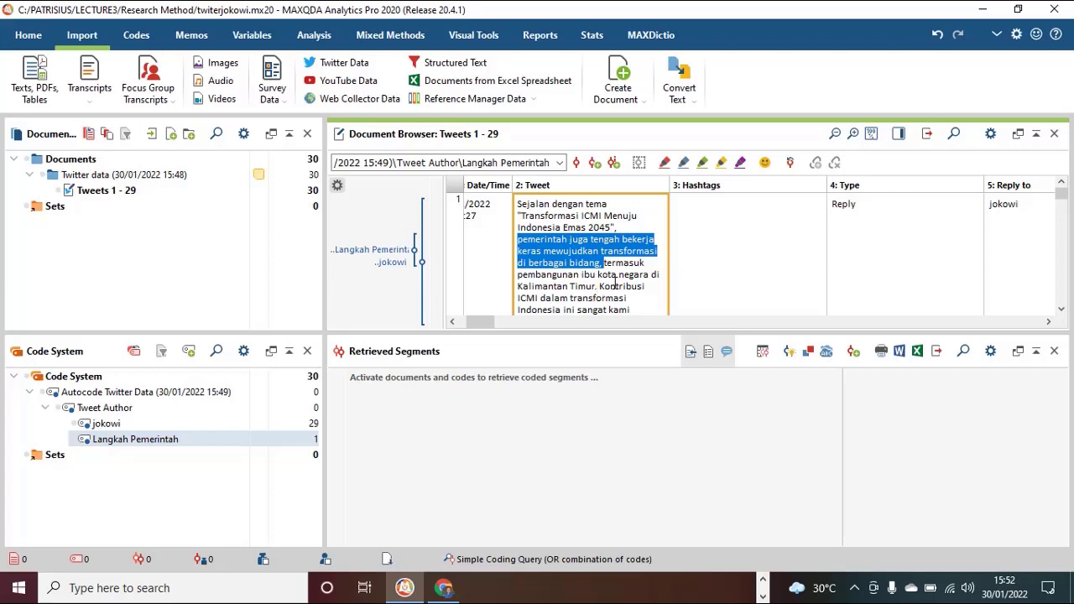
Code the first tweet's passage "pembangunan ibu kota negara di Kalimantan Timur" with a new subcode Ibu Kota Baru under Langkah Pemerintah.
left_click(541, 283)
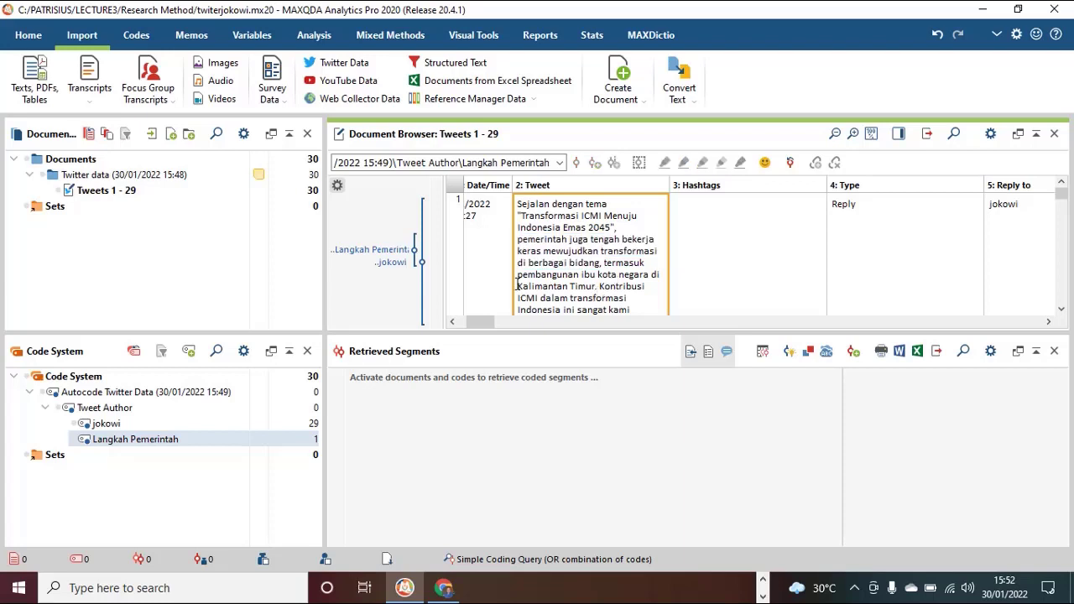
double_click(539, 275)
left_click(537, 274)
left_click_drag(595, 287, 523, 271)
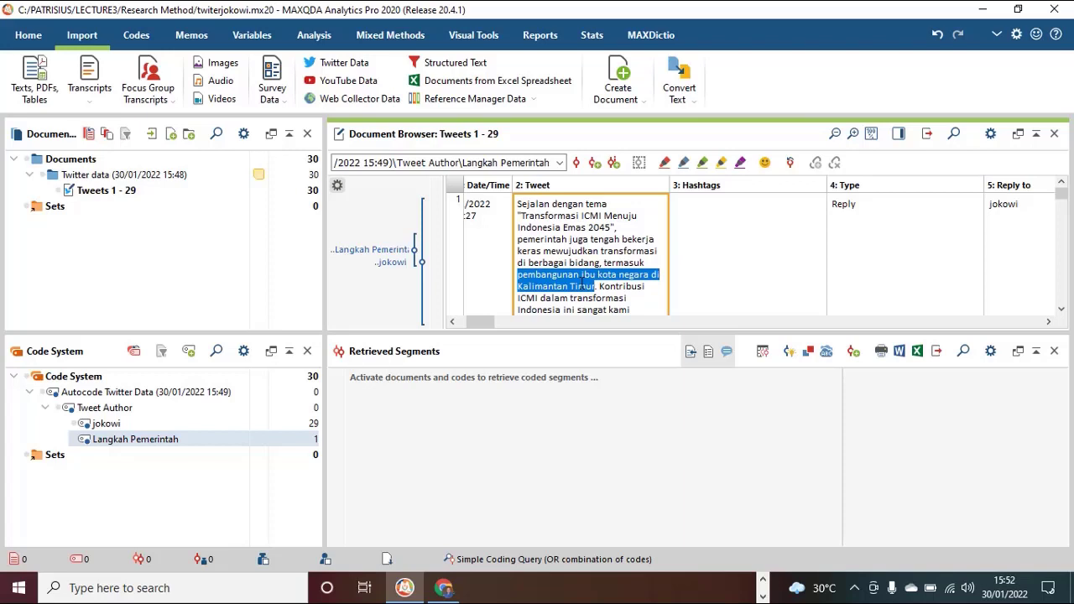
left_click(188, 351)
type("Ibu")
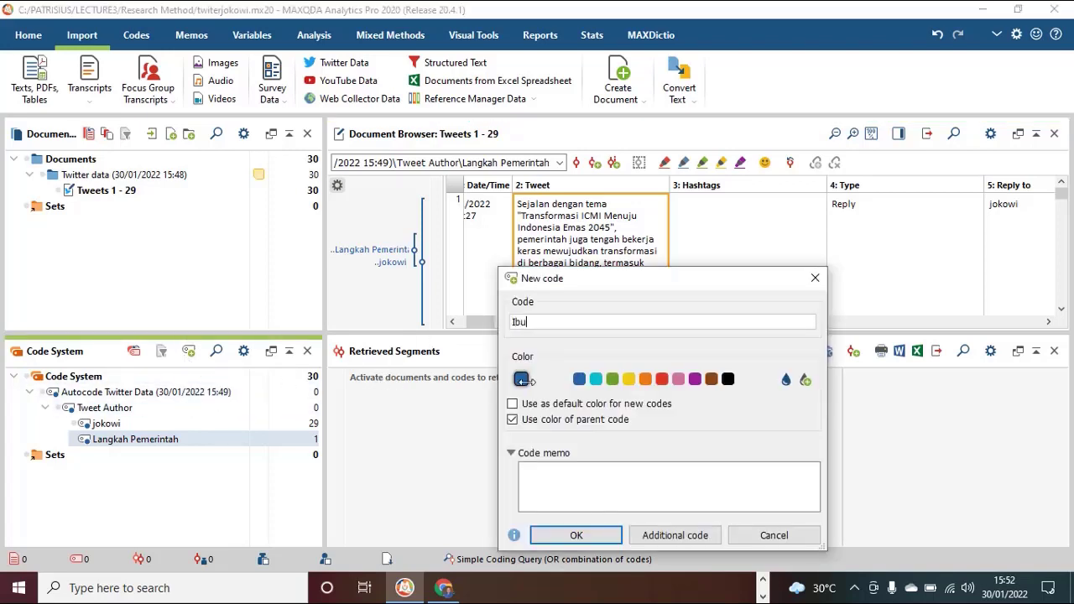
type(" Kota Baru")
left_click(584, 535)
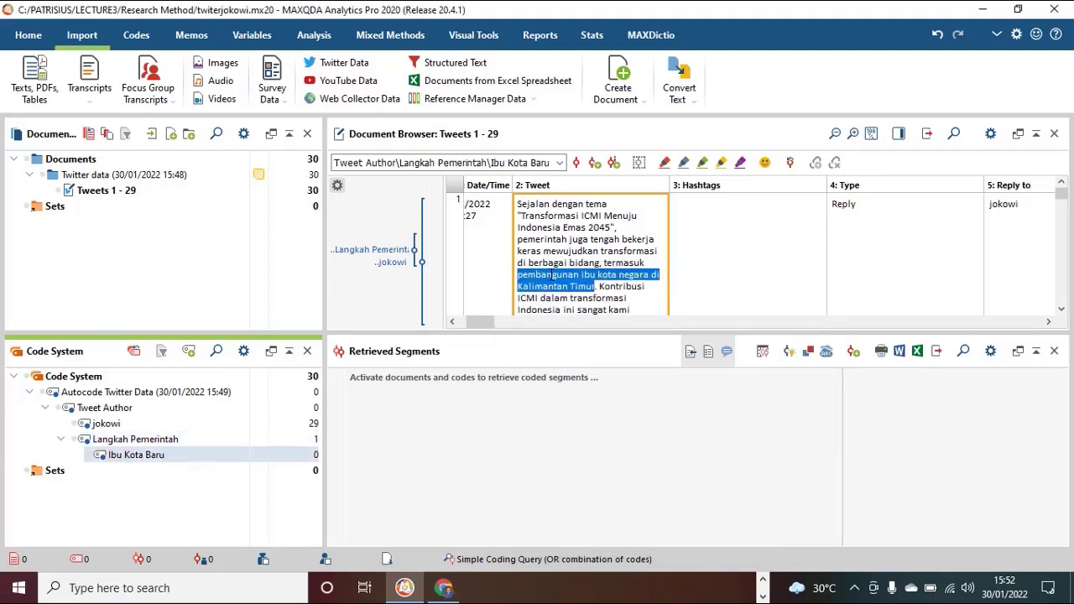
left_click_drag(554, 283, 245, 459)
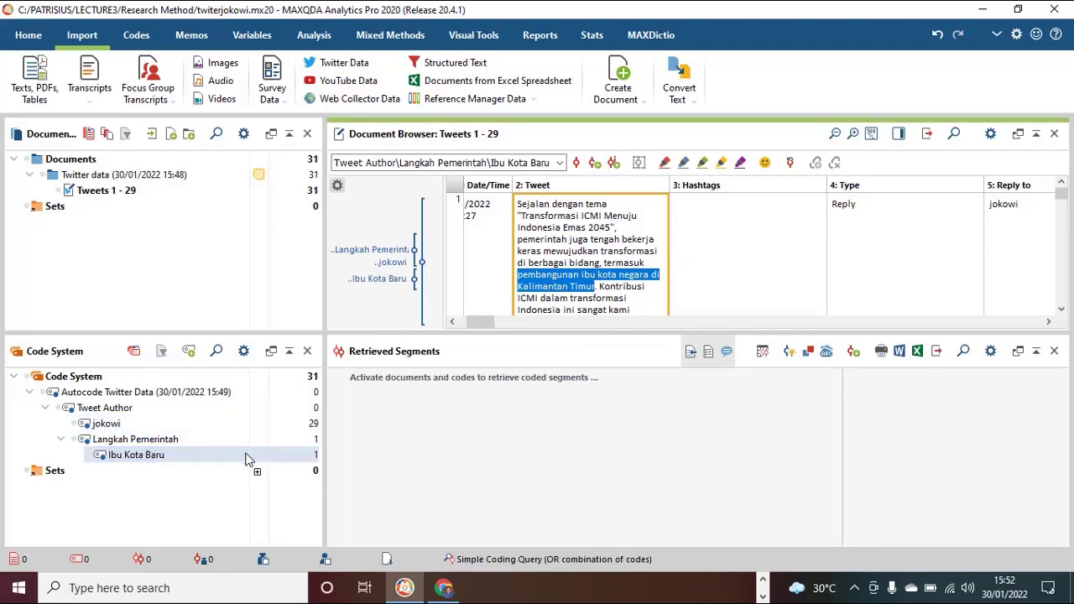
Move the Langkah Pemerintah code above jokowi and make Ibu Kota Baru a direct subcode of Tweet Author.
double_click(167, 440)
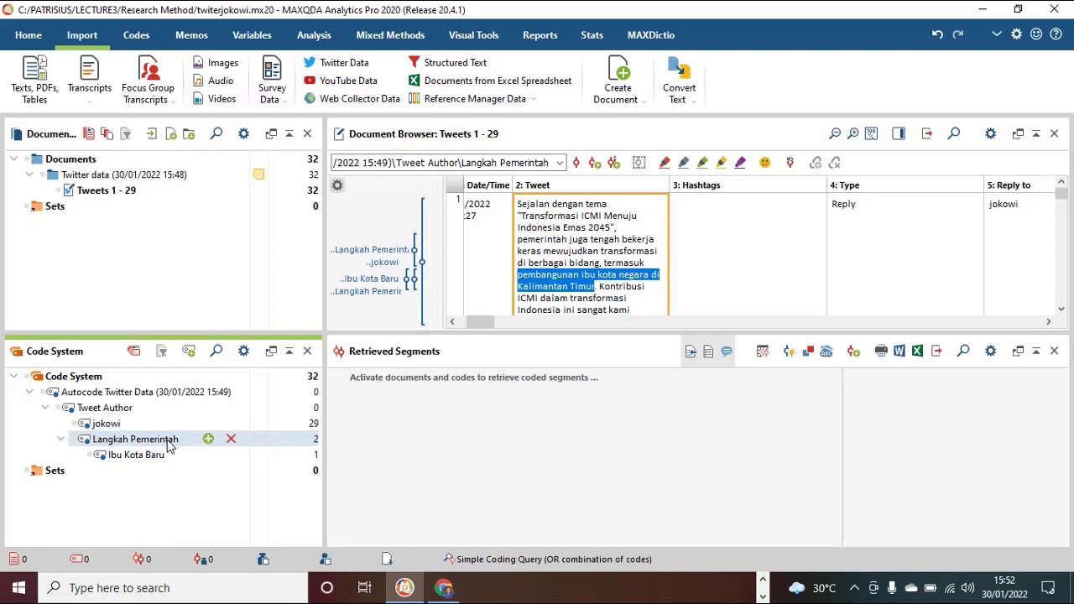
left_click_drag(167, 440, 172, 409)
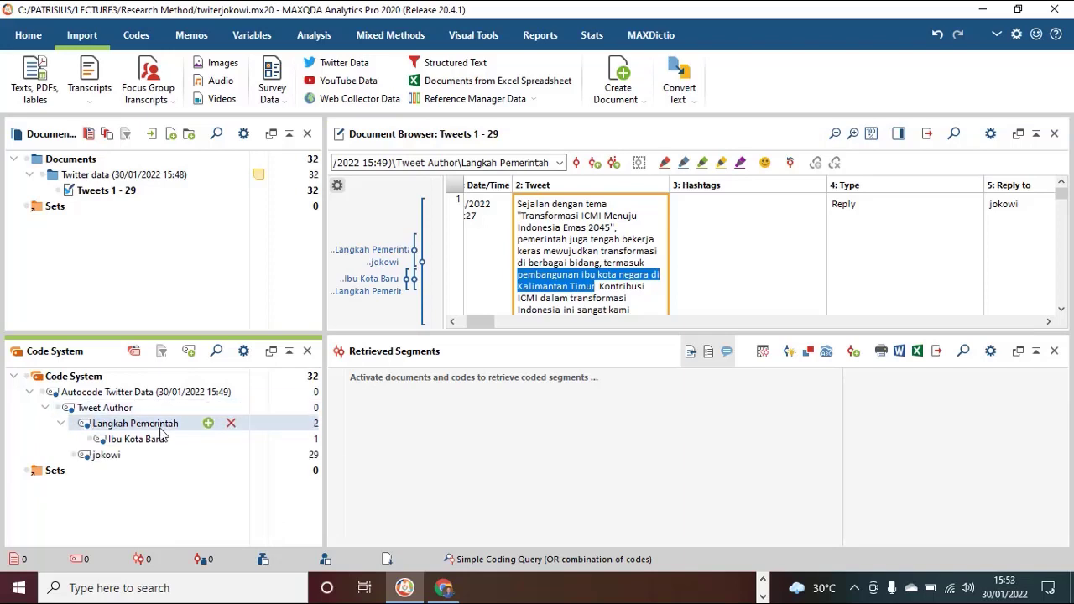
left_click(154, 441)
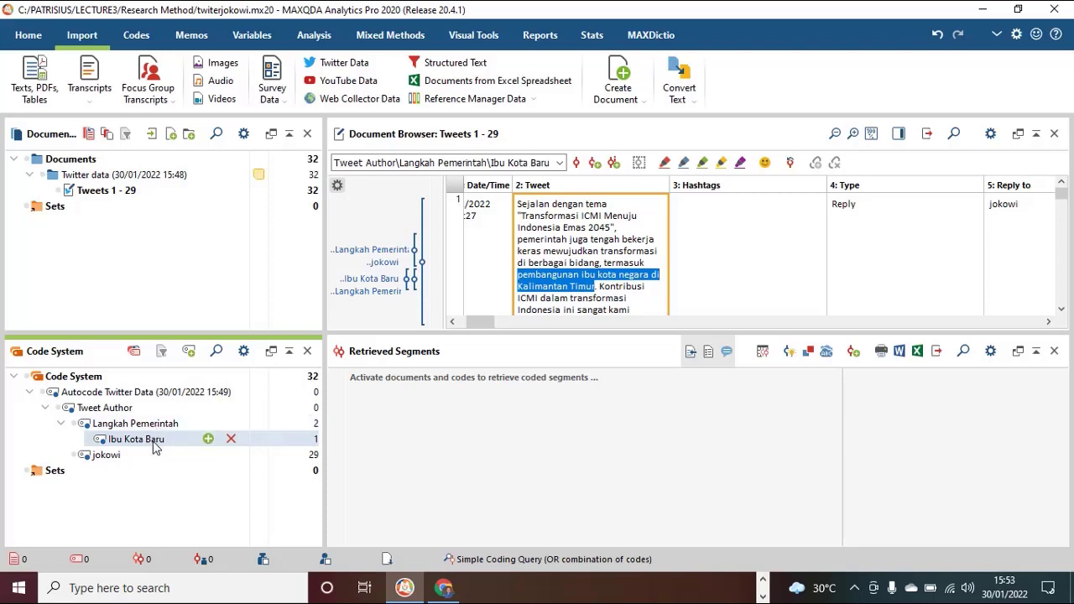
left_click_drag(154, 447, 155, 413)
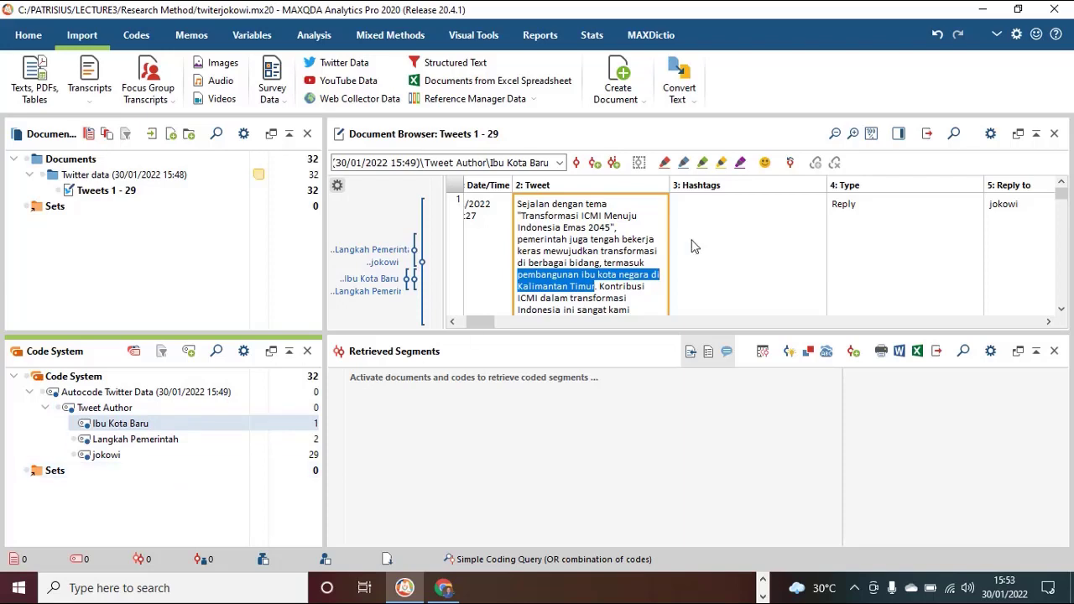
Code the third tweet's first paragraph, "Saya minta Bapak, Ibu, saudara sekalian tetap tenang…", with a new subcode Himbauan under Ibu Kota Baru.
left_click(1063, 312)
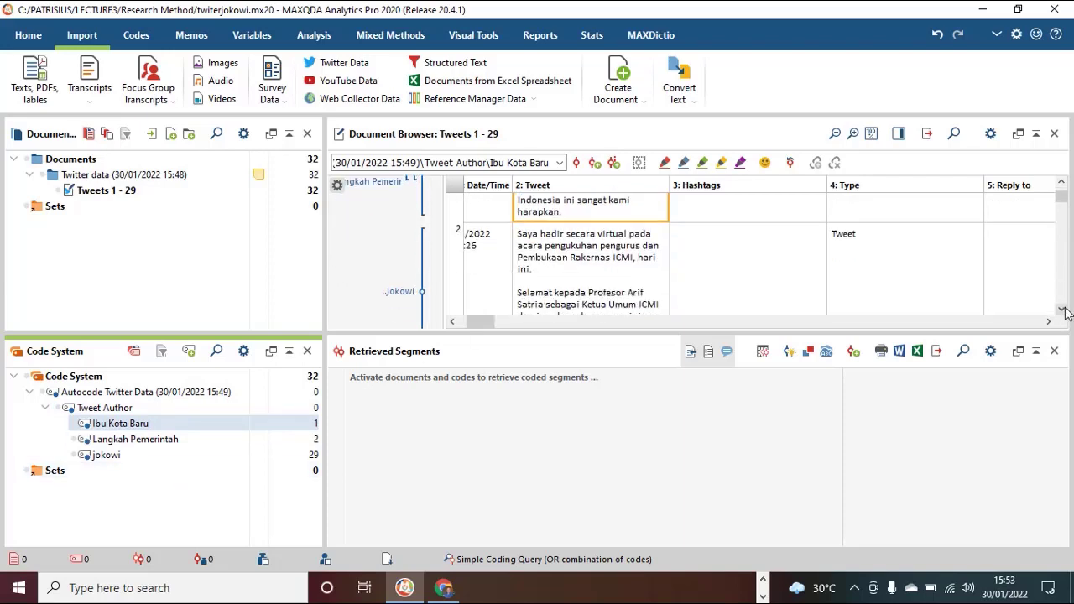
left_click(1063, 312)
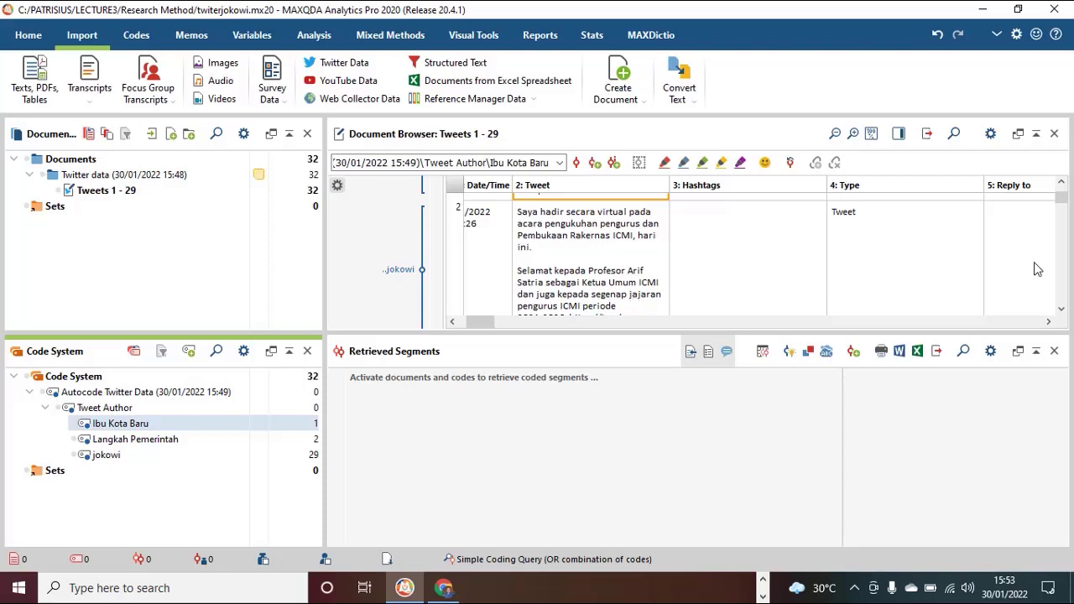
left_click(1062, 310)
left_click(1062, 309)
left_click(1063, 310)
left_click(1062, 310)
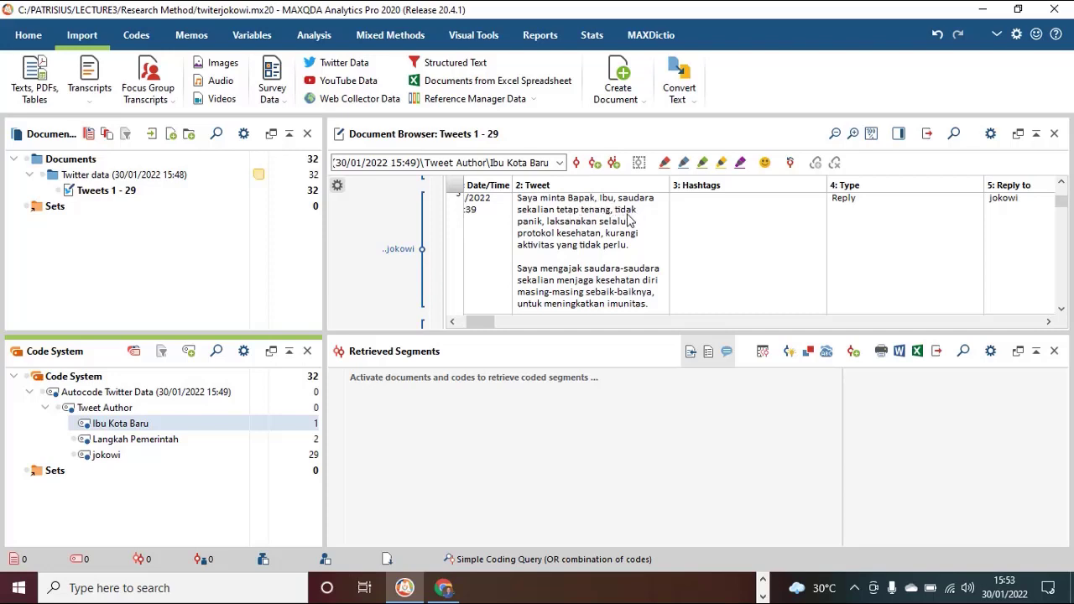
left_click(537, 214)
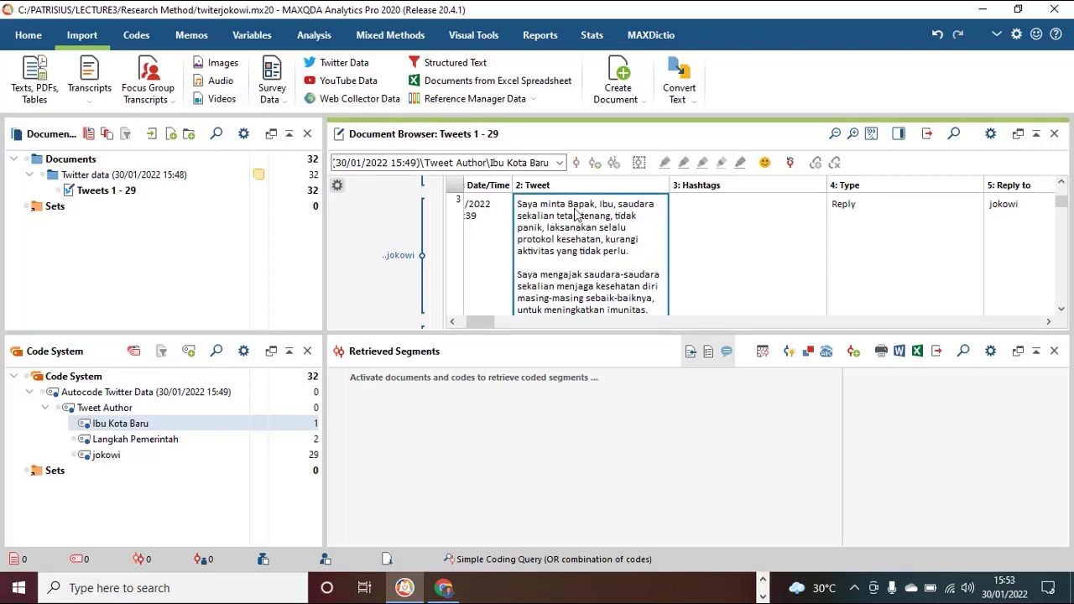
double_click(595, 241)
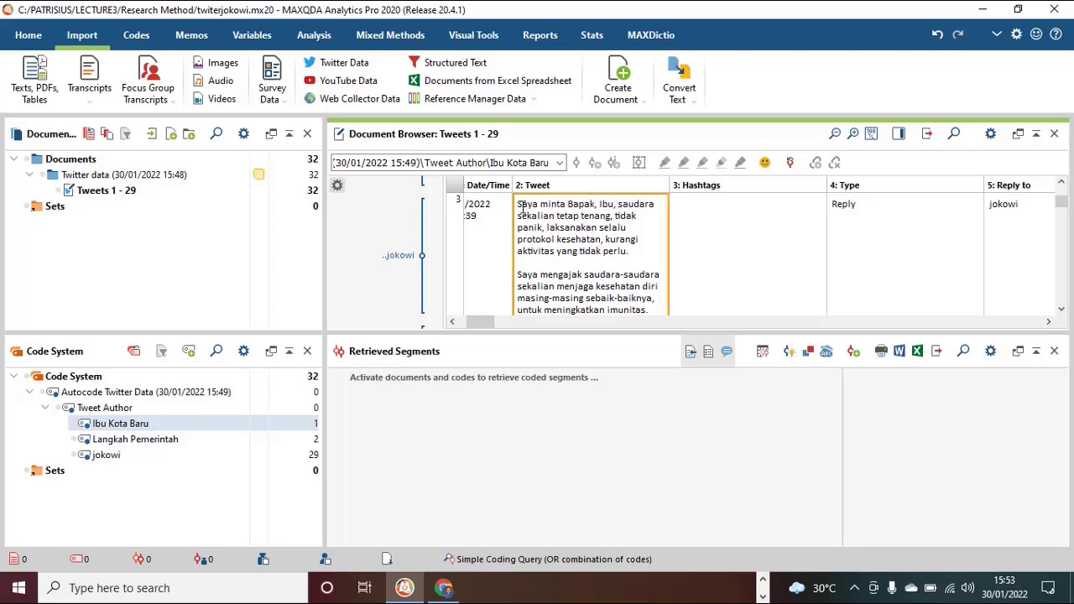
left_click_drag(519, 206, 634, 252)
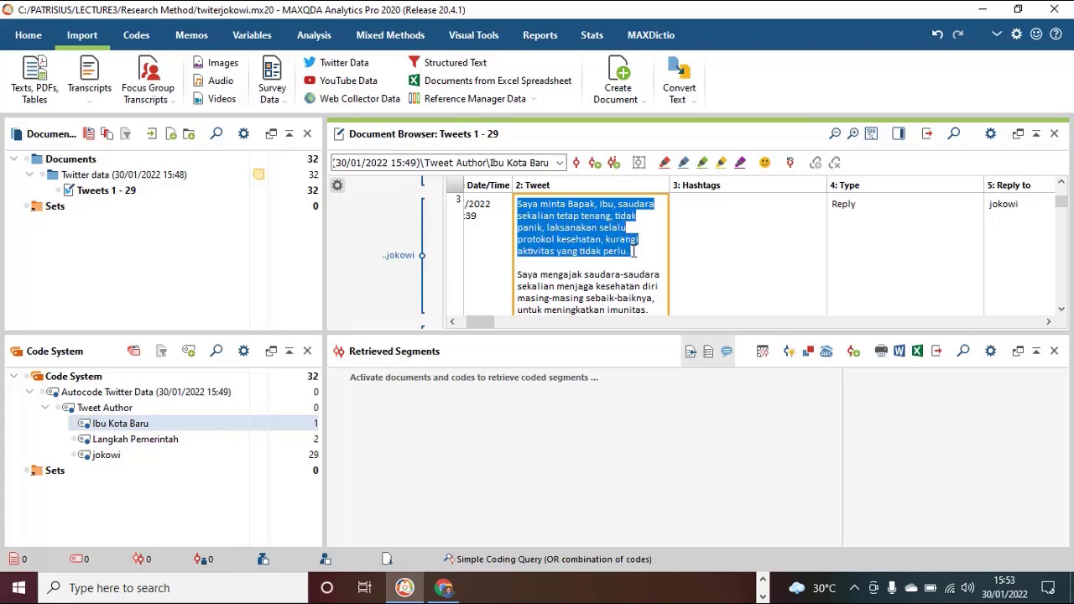
left_click(189, 352)
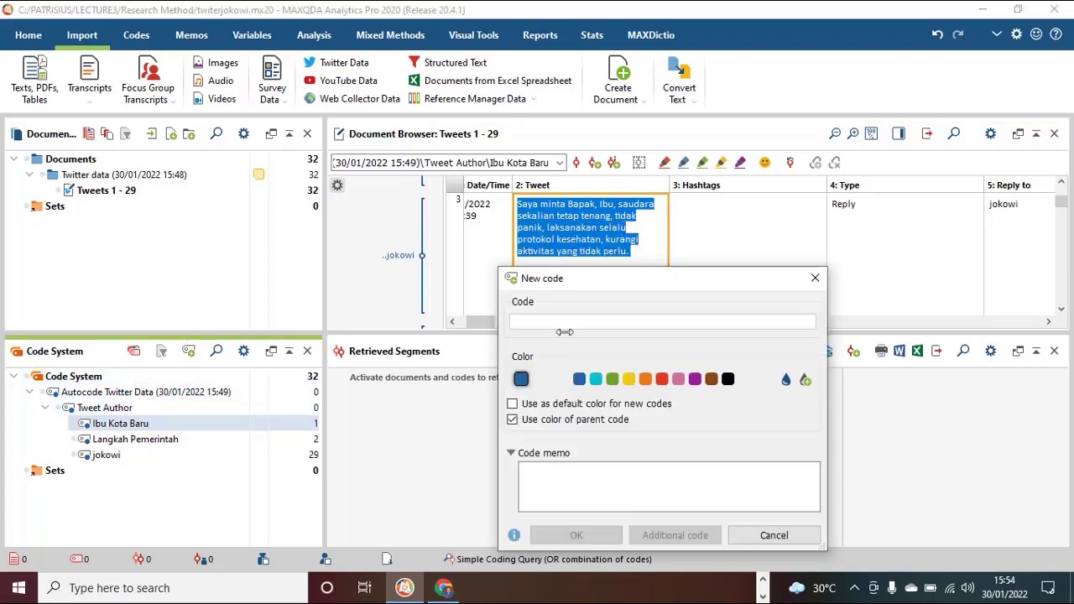
type("Himbauan")
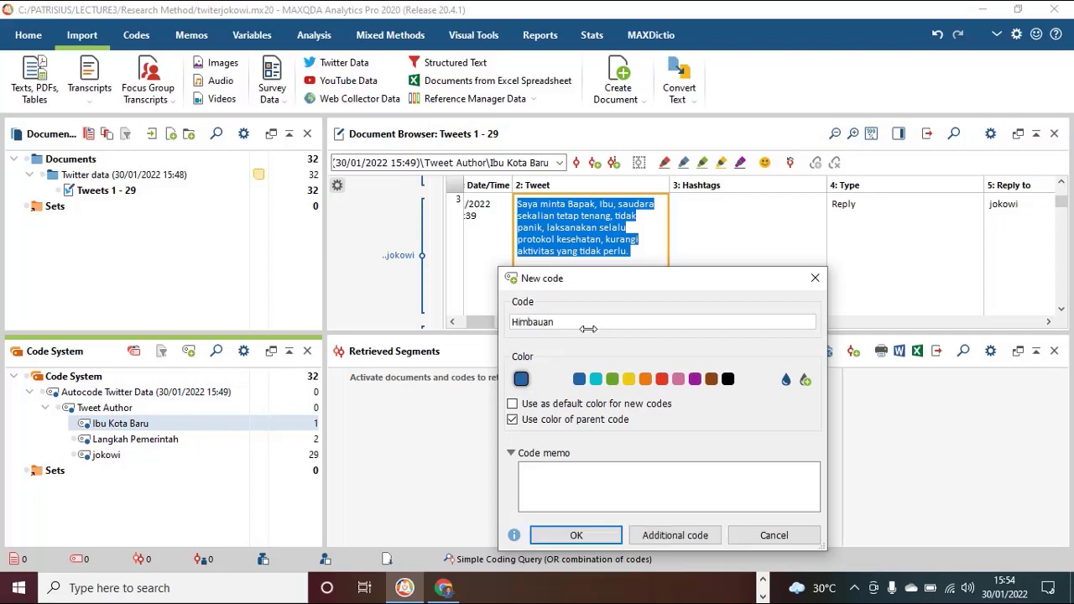
left_click(577, 535)
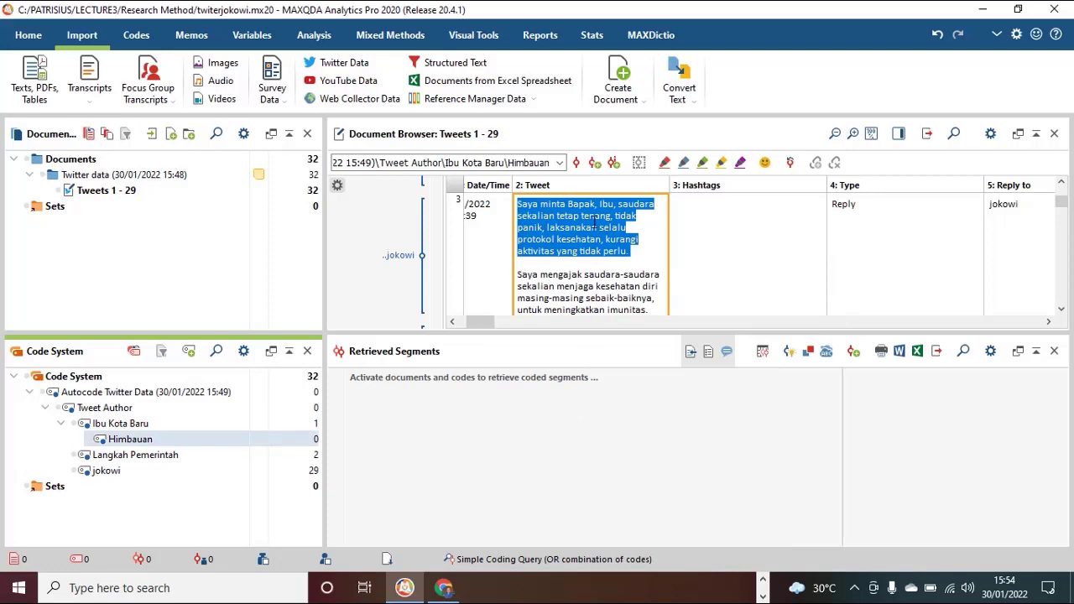
left_click_drag(593, 222, 220, 438)
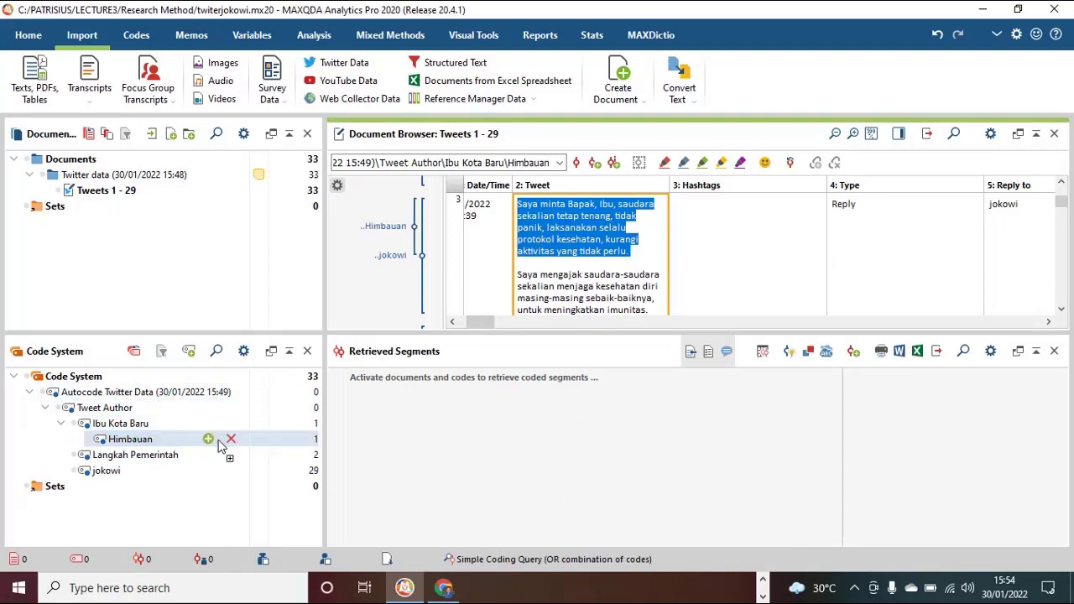
Code the third tweet's second paragraph, "Saya mengajak saudara-saudara sekalian menjaga kesehatan diri…", with the existing Himbauan code.
left_click(561, 280)
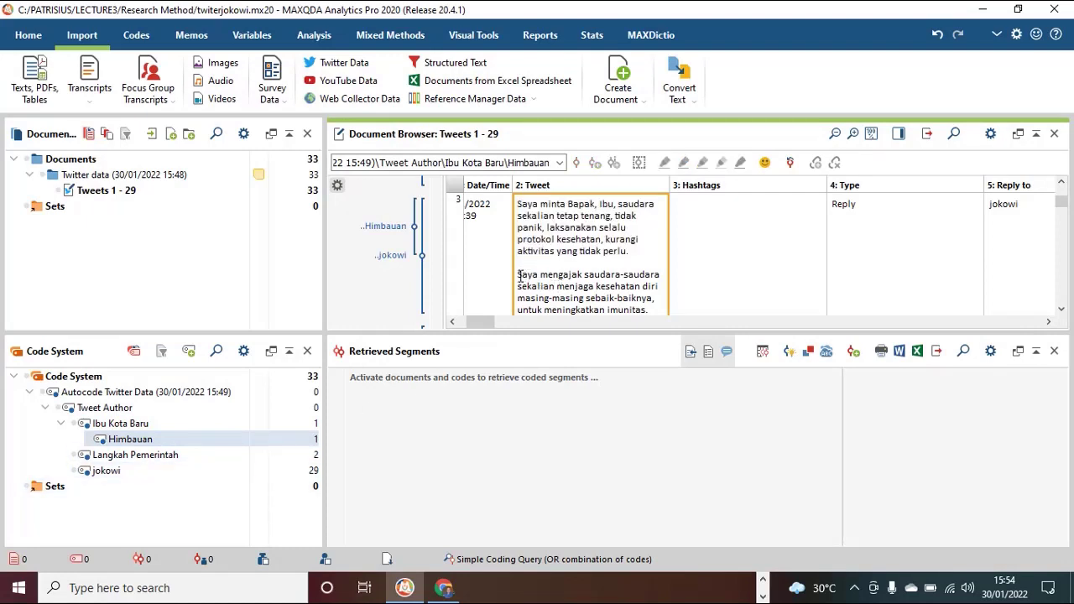
triple_click(520, 275)
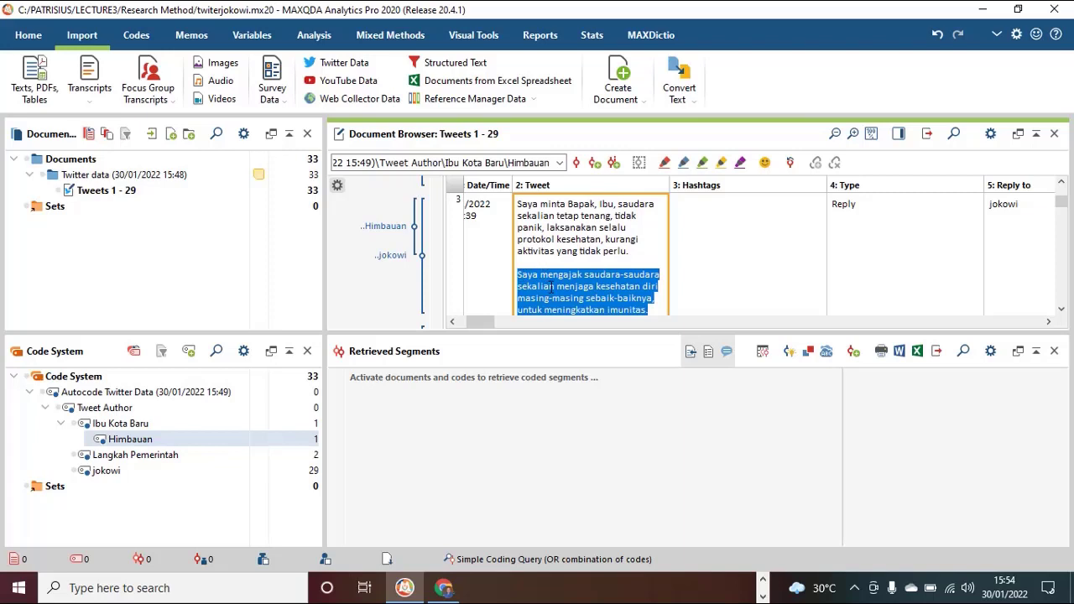
left_click(553, 286)
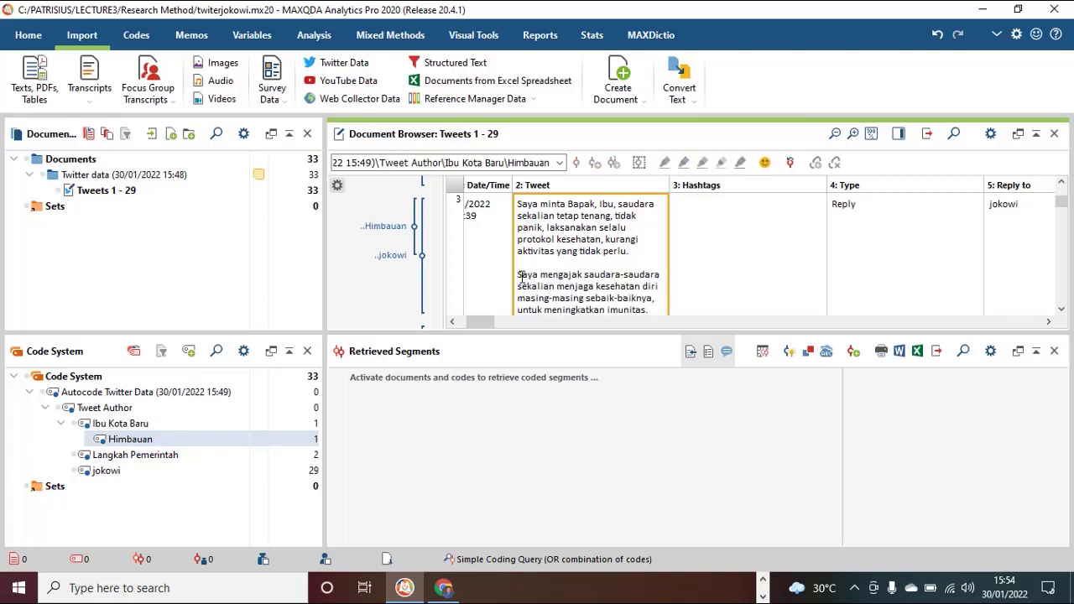
left_click_drag(521, 275, 566, 272)
left_click(650, 304)
left_click_drag(650, 311, 517, 275)
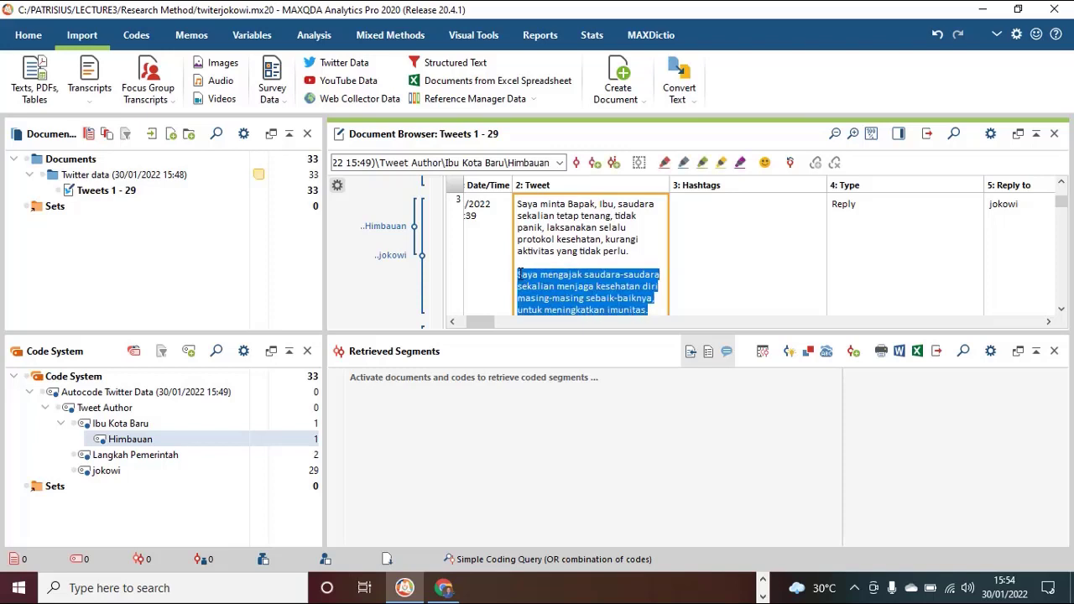
left_click_drag(575, 285, 238, 438)
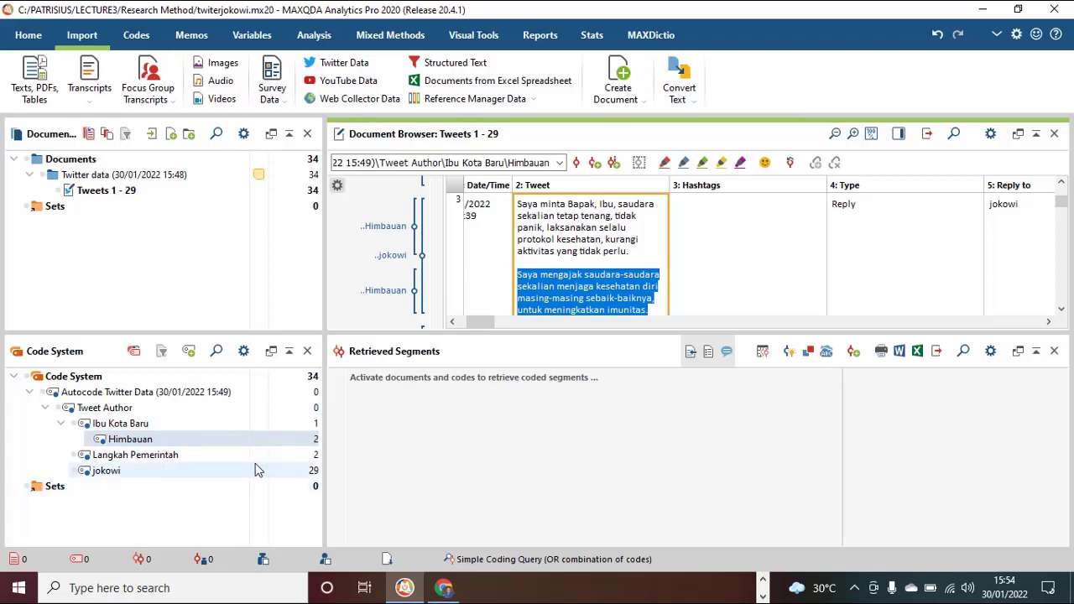
Move the Himbauan code out of Ibu Kota Baru so it sits directly under Tweet Author.
double_click(164, 441)
key("End")
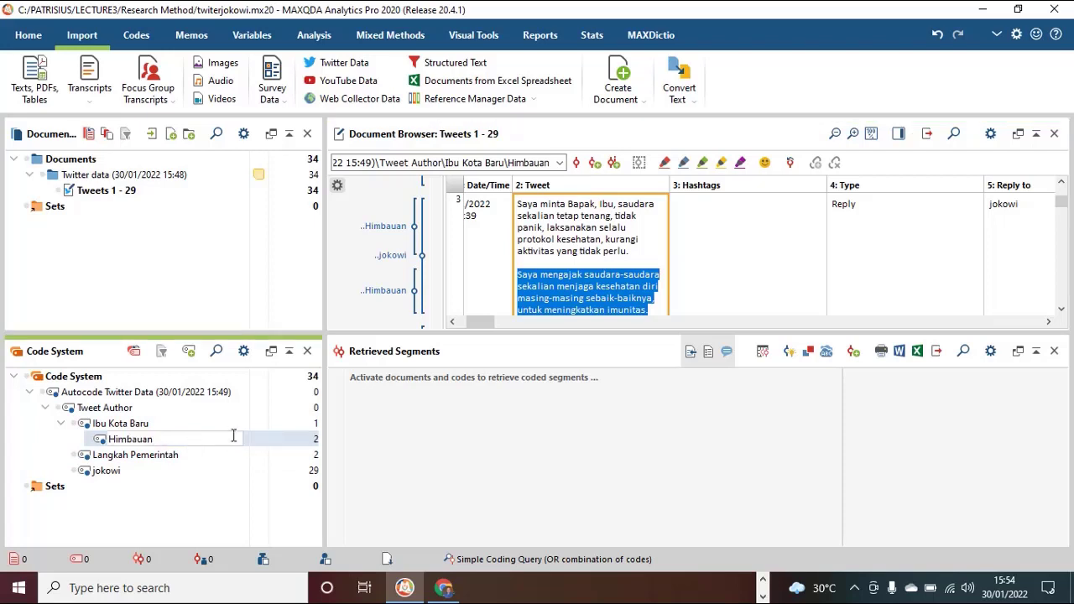
double_click(172, 428)
left_click(171, 441)
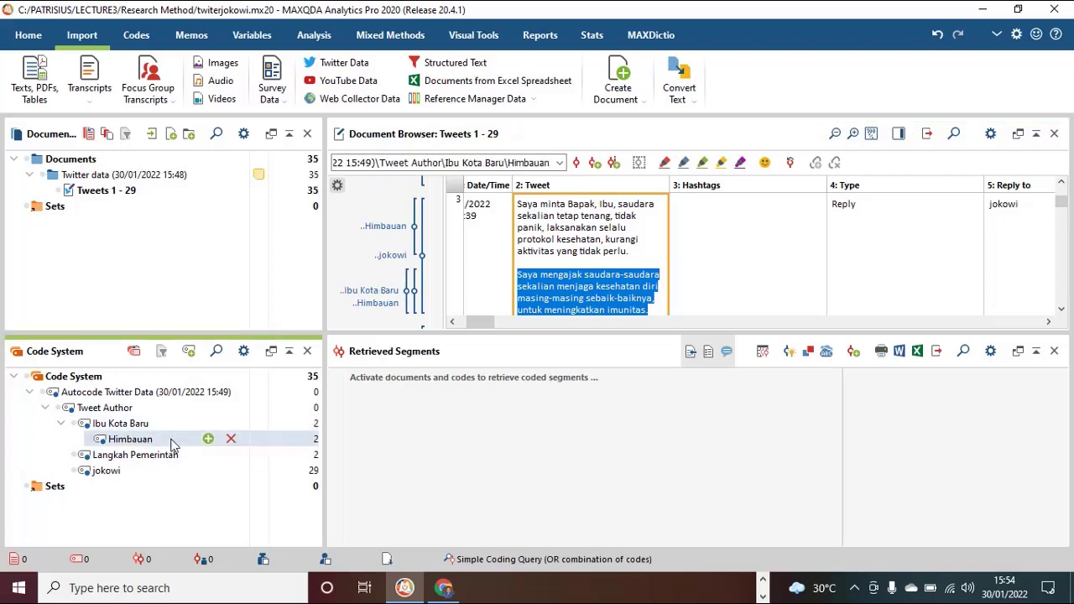
left_click_drag(171, 441, 180, 408)
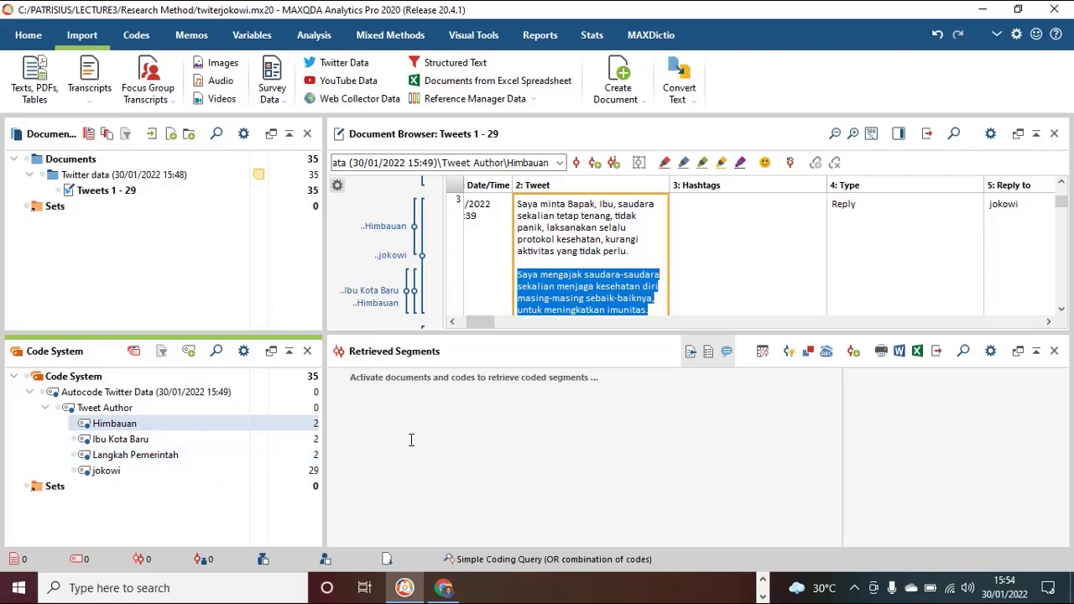
Run a lexical search in the documents for the word bantuan, finding whole words only.
left_click(1062, 311)
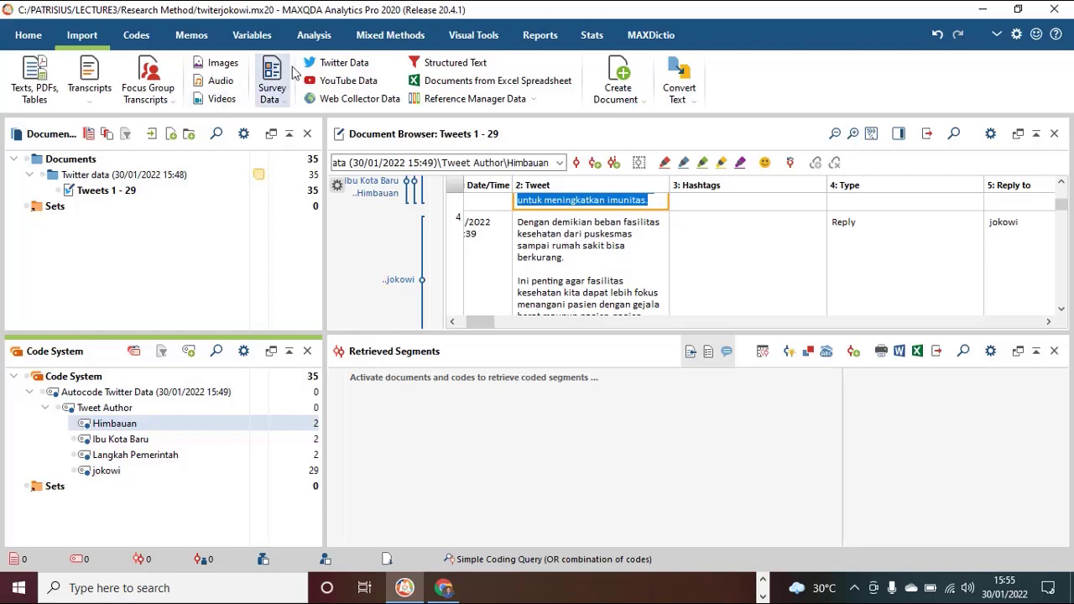
left_click(316, 37)
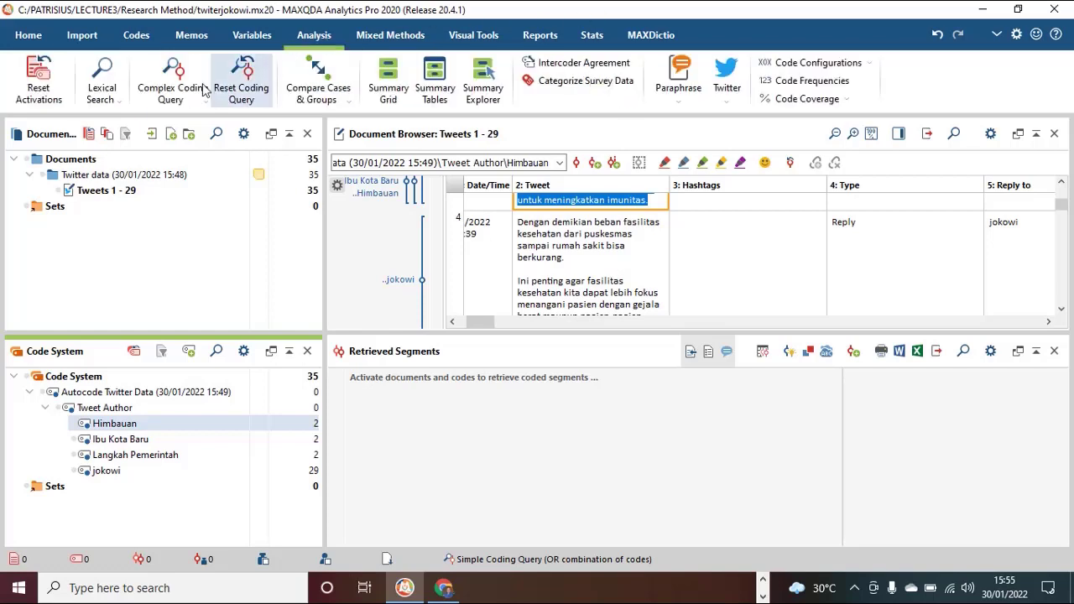
left_click(112, 100)
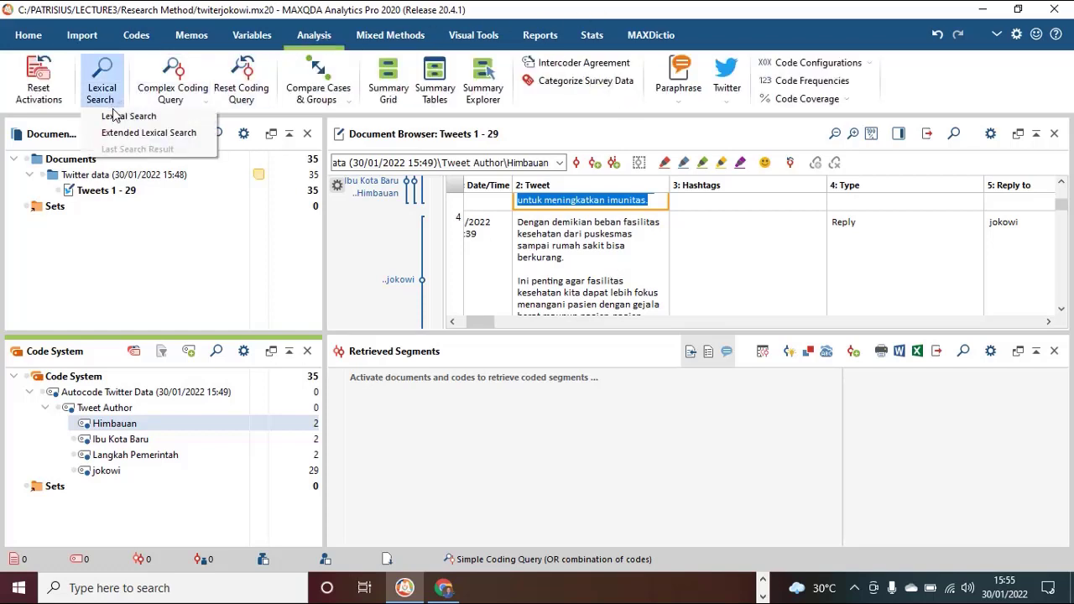
left_click(114, 117)
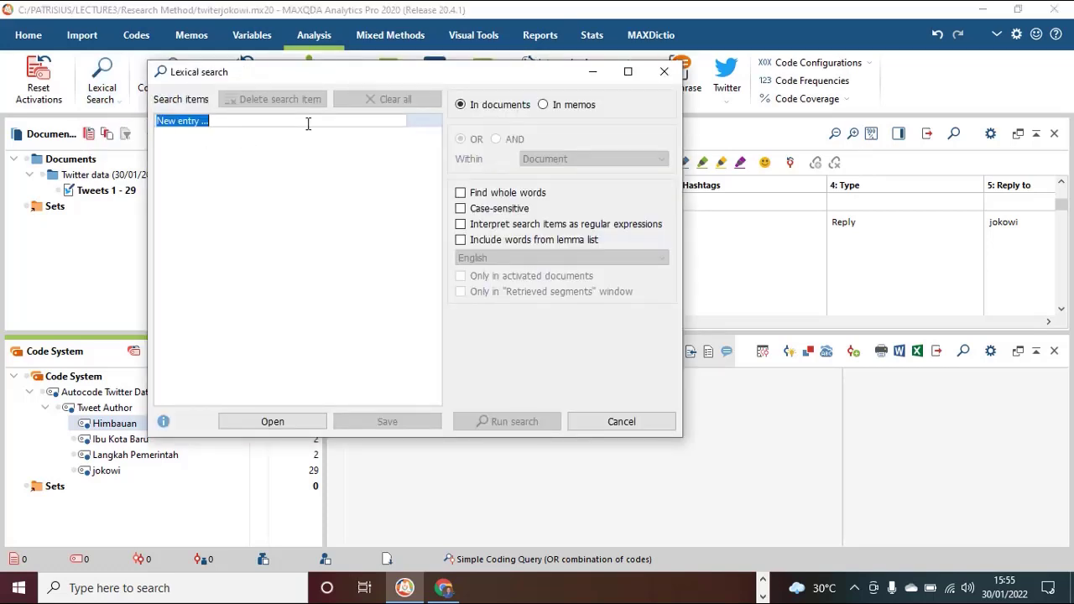
type("bantuan")
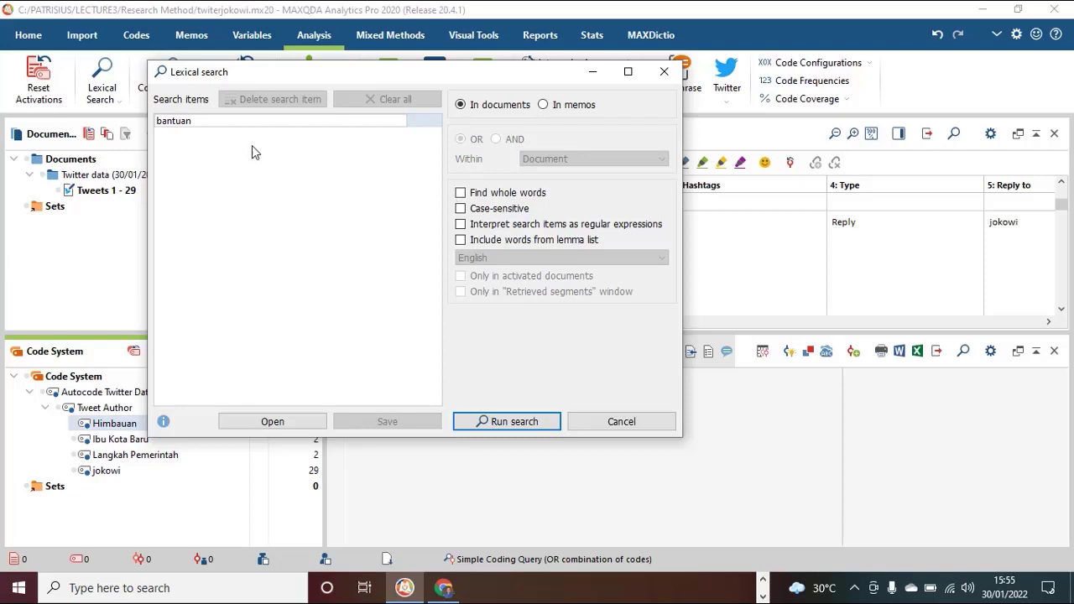
left_click(461, 195)
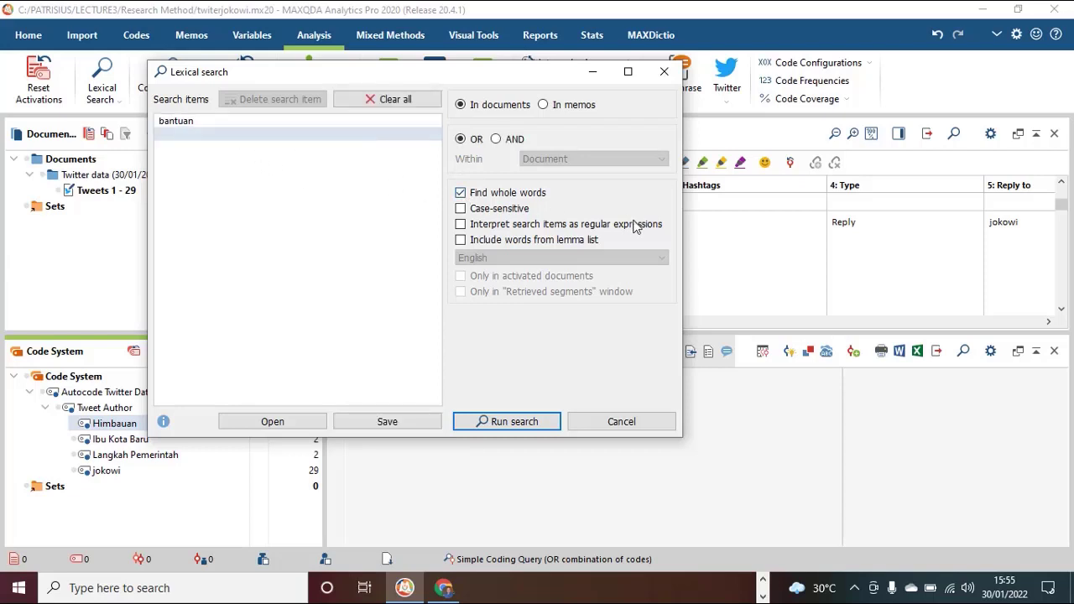
left_click(513, 422)
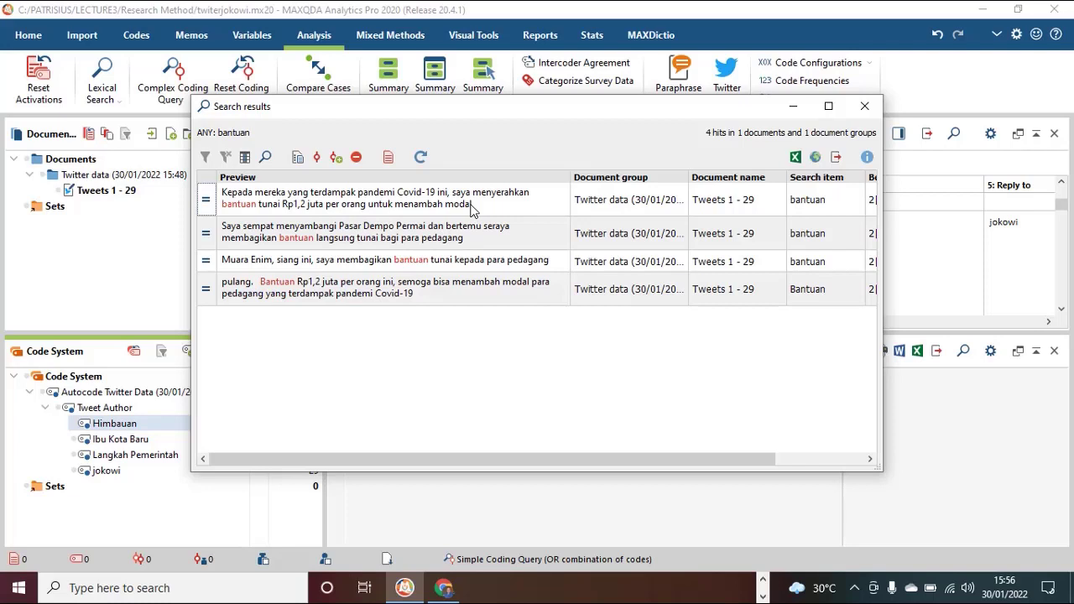
Autocode the bantuan search hits by sentence with a new code Autocode - ANY: bantuan, and minimize the search results.
left_click(335, 159)
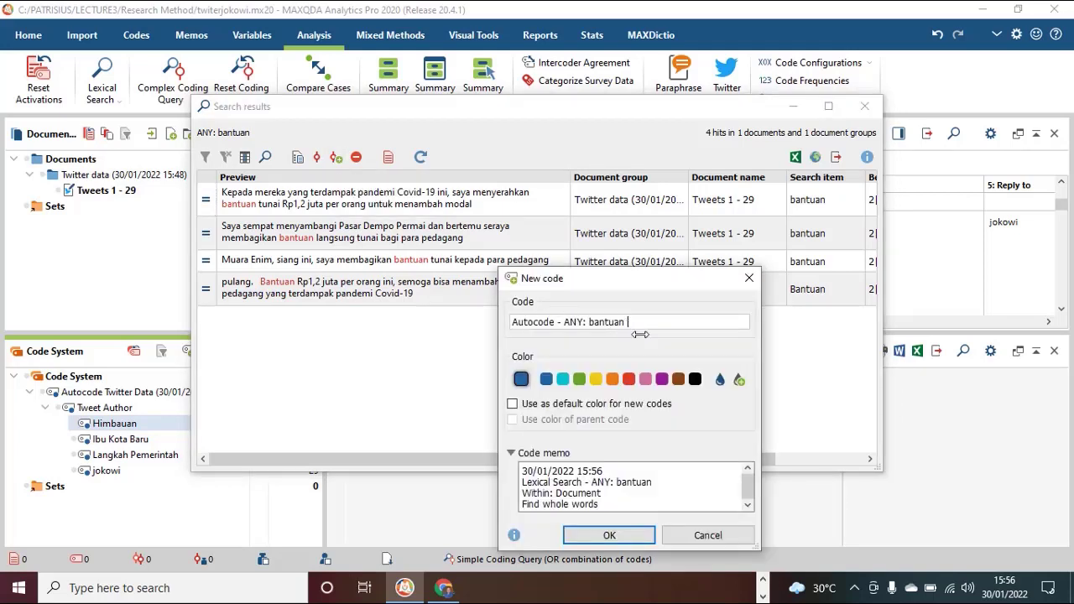
left_click(610, 535)
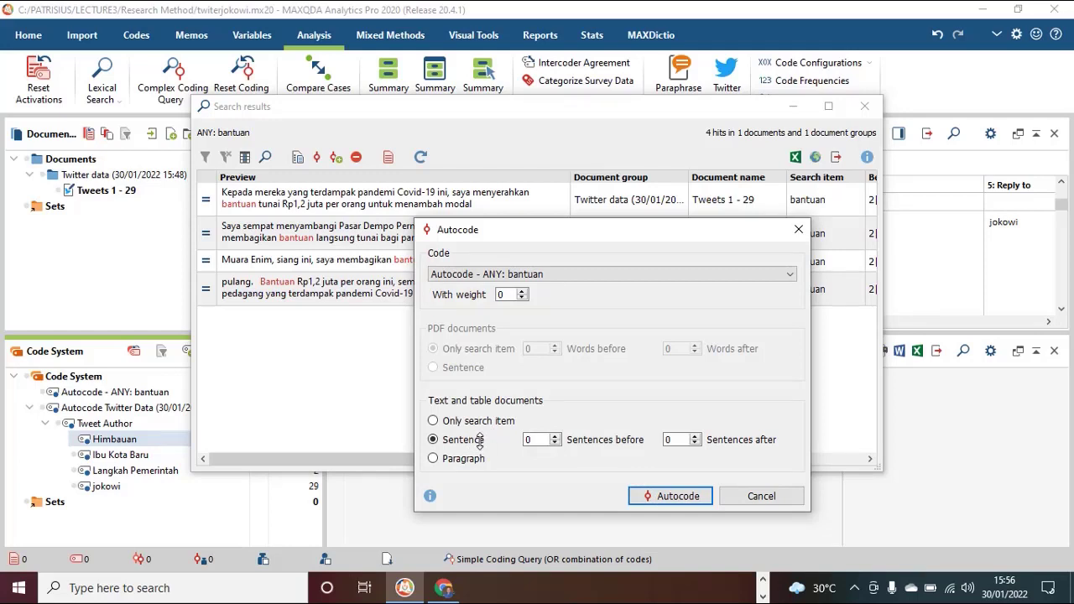
left_click(664, 496)
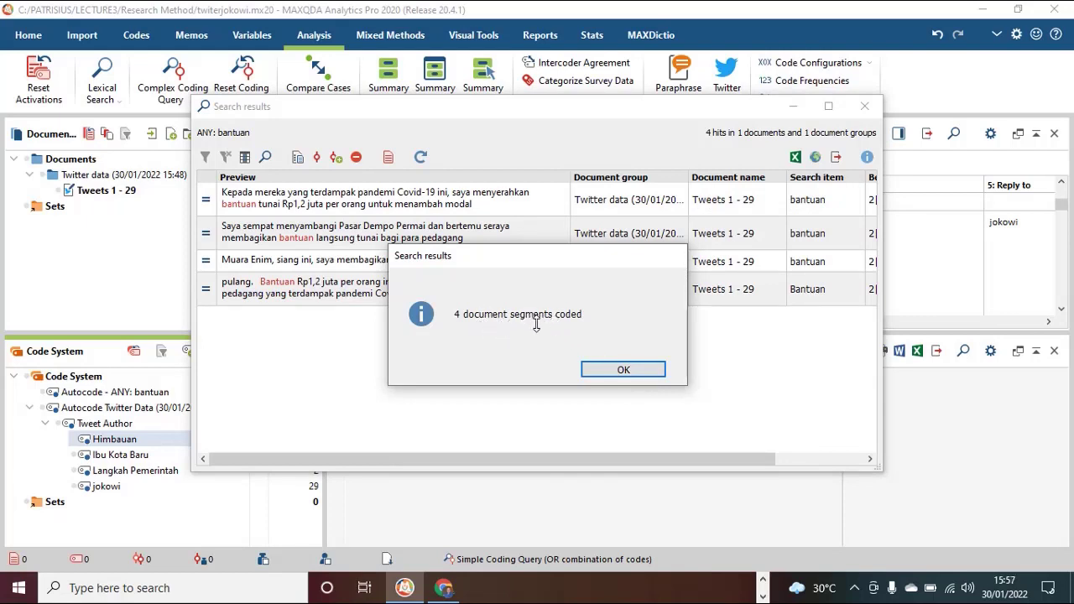
left_click(622, 370)
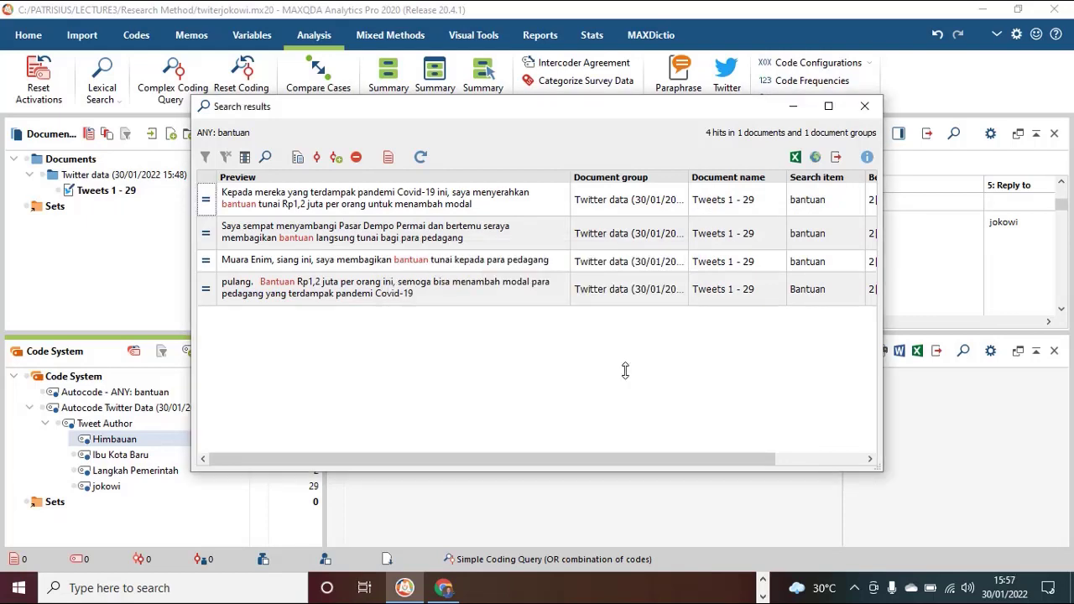
left_click(792, 107)
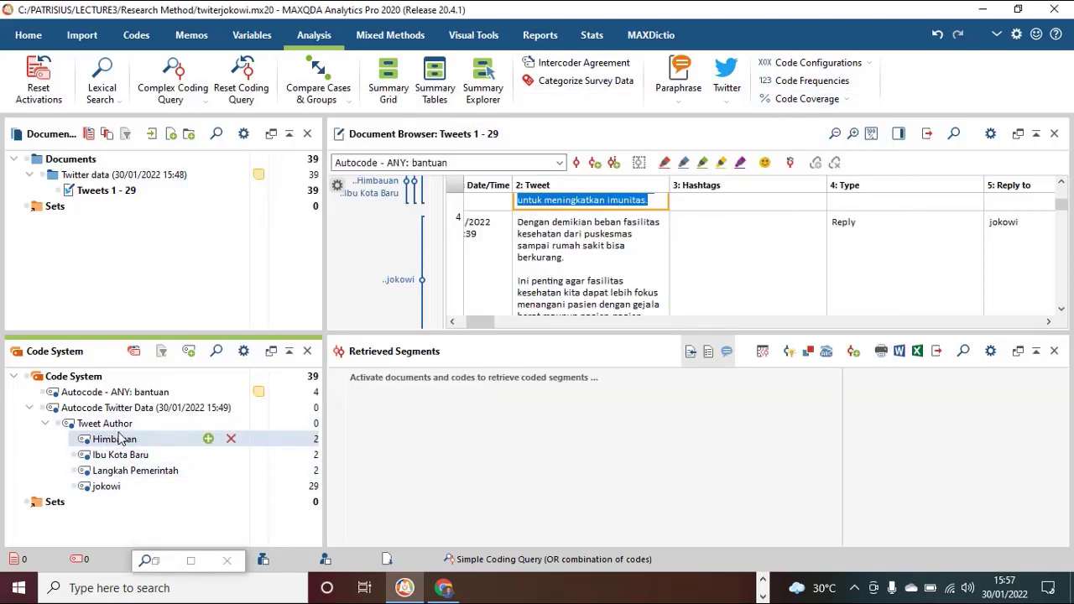
mouse_move(142, 396)
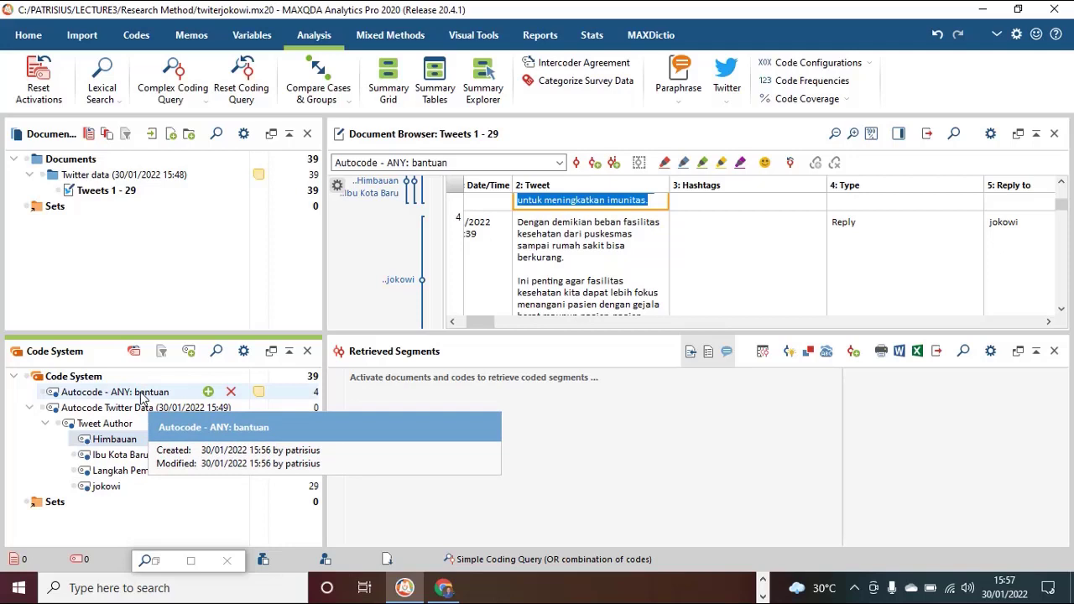
Rename the Autocode - ANY: bantuan code as Bantuan and move it under Tweet Author.
double_click(141, 397)
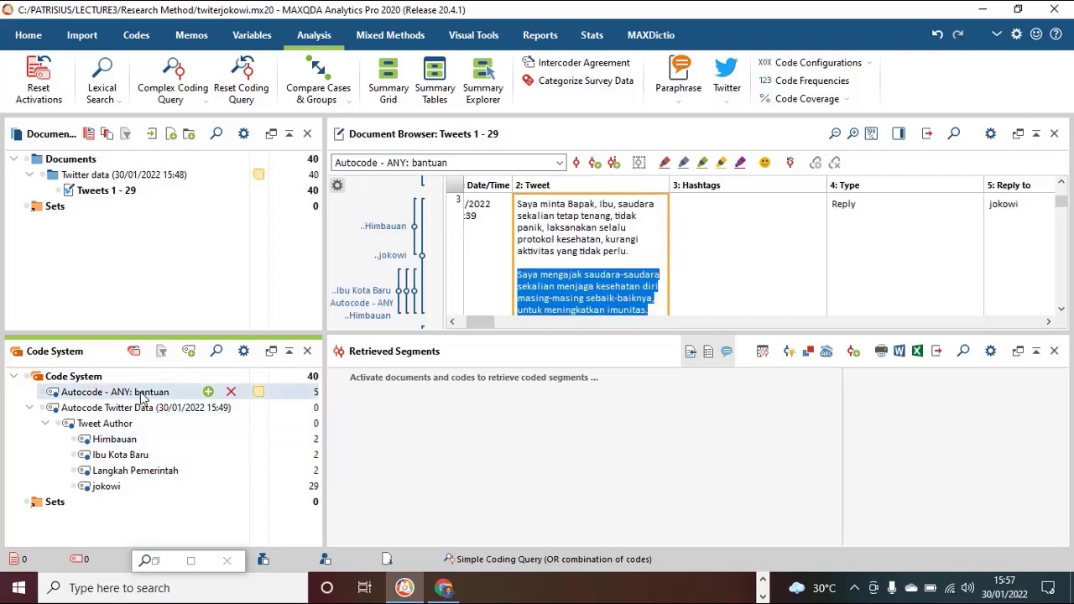
right_click(142, 398)
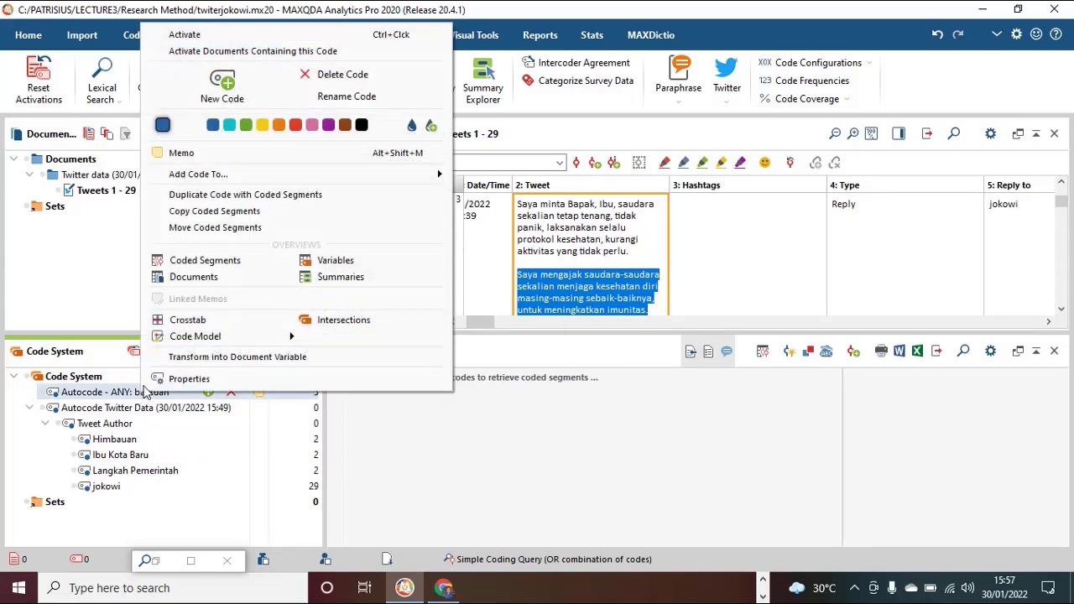
left_click(377, 98)
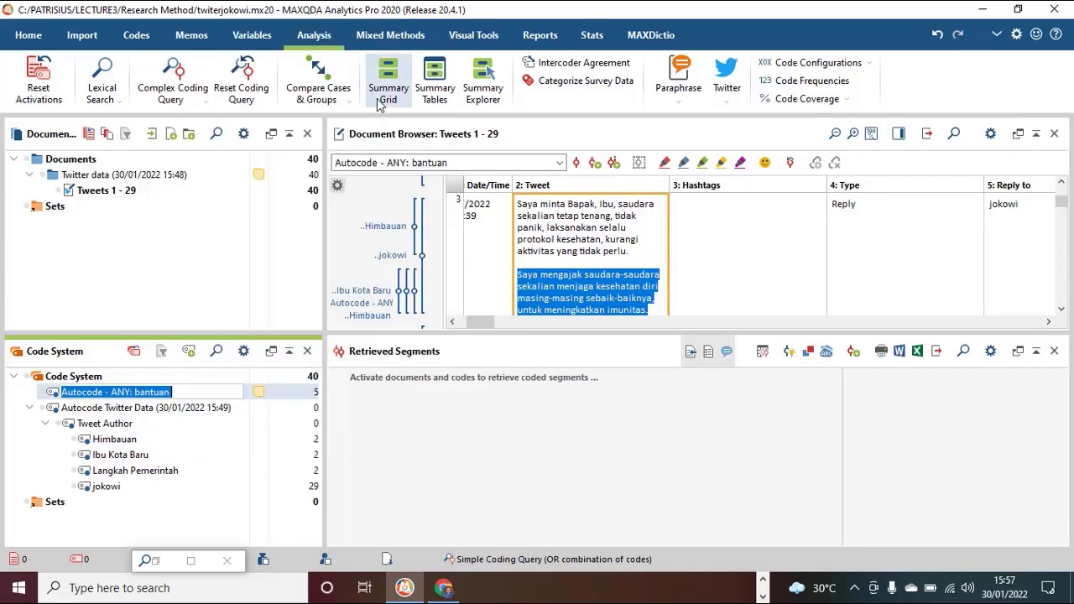
type("Bantuan")
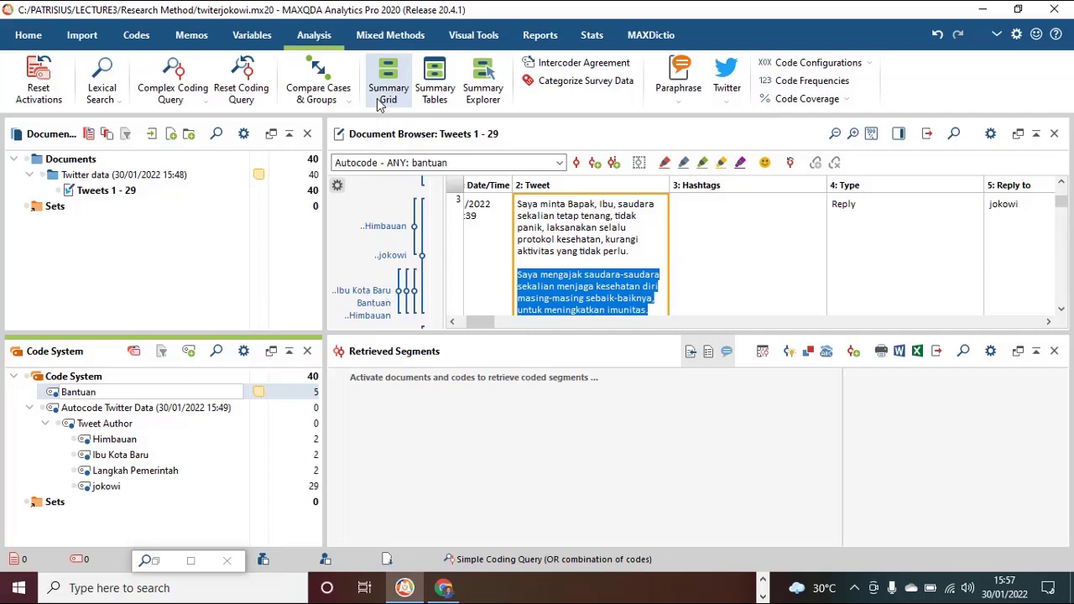
key("Return")
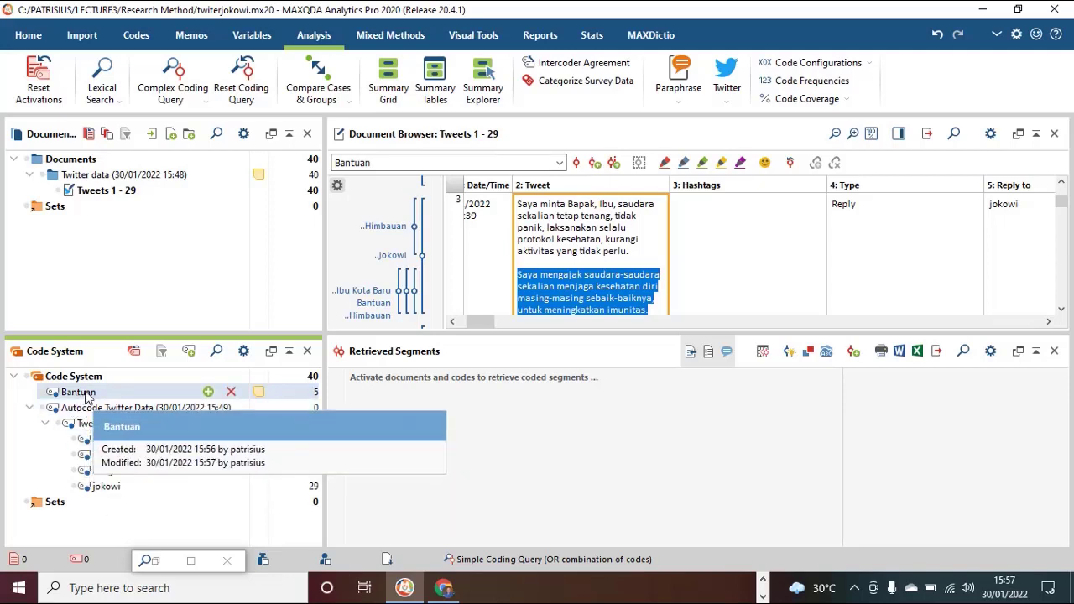
left_click_drag(86, 397, 94, 426)
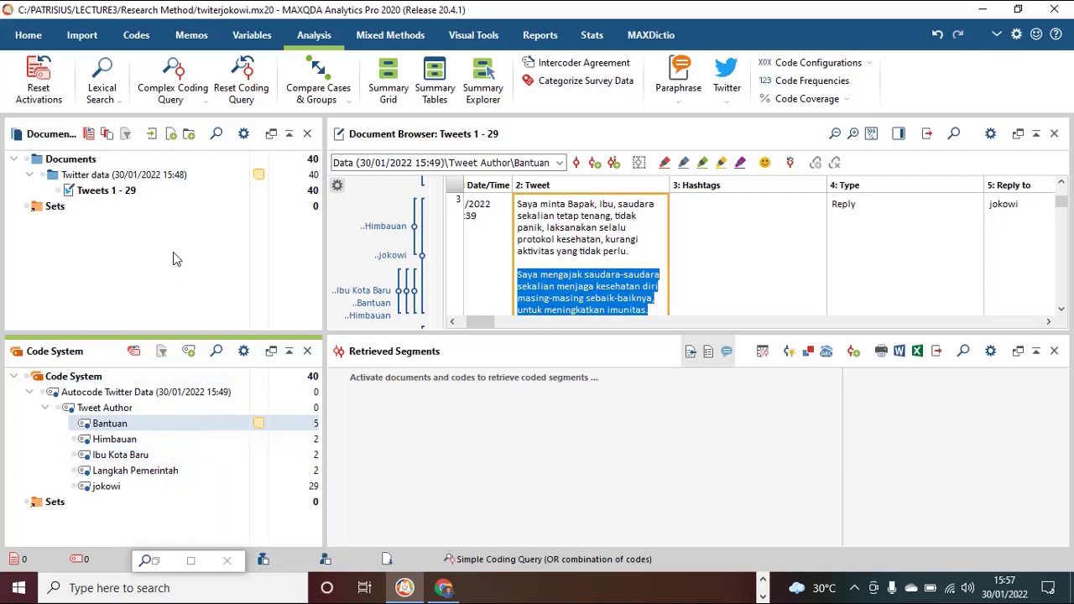
Run a lexical search in the documents for the whole word covid, replacing the previous search item.
left_click(102, 84)
left_click(209, 124)
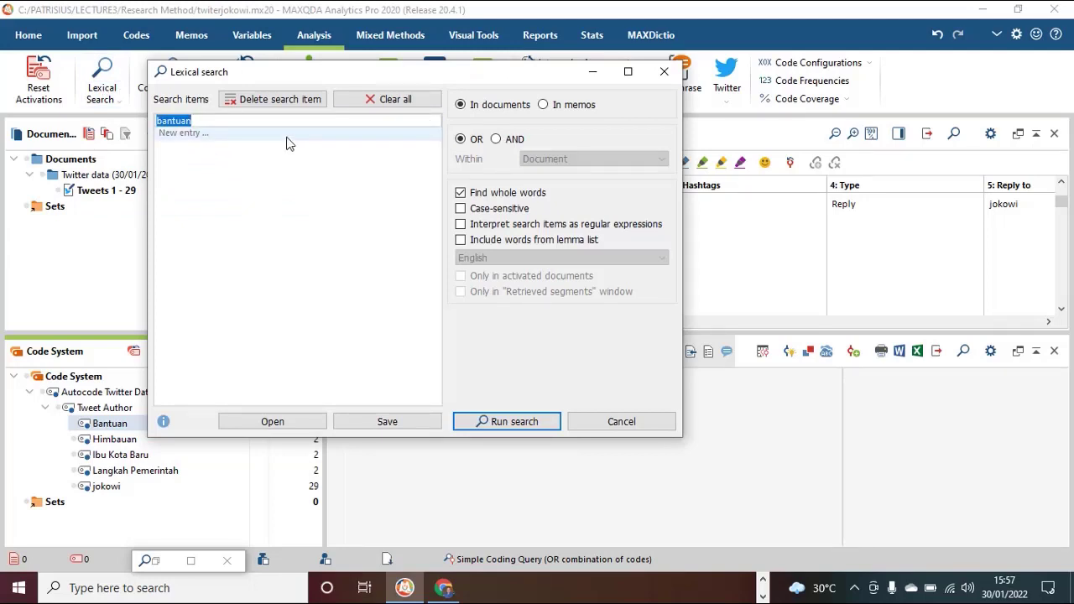
type("covid")
left_click(509, 422)
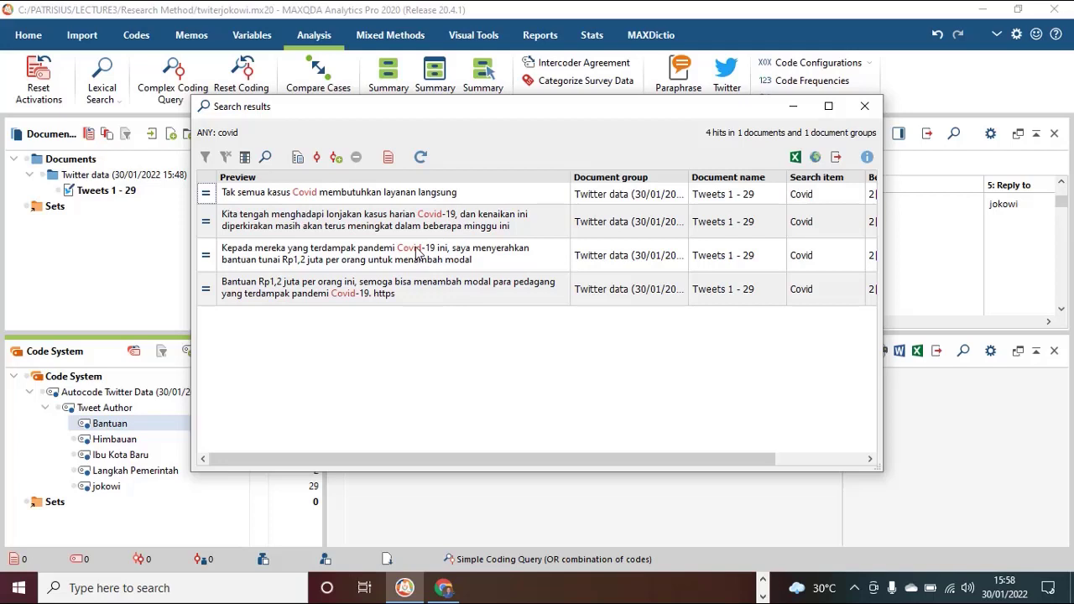
Autocode the covid search hits by sentence with a new code Autocode - ANY: covid, and minimize the search results.
left_click(336, 160)
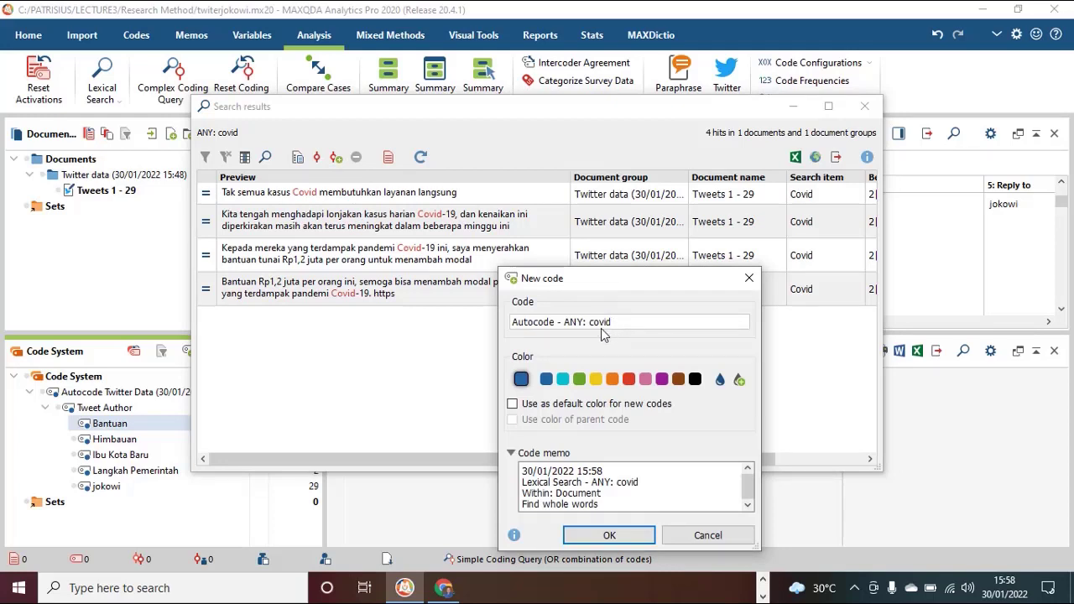
left_click(614, 535)
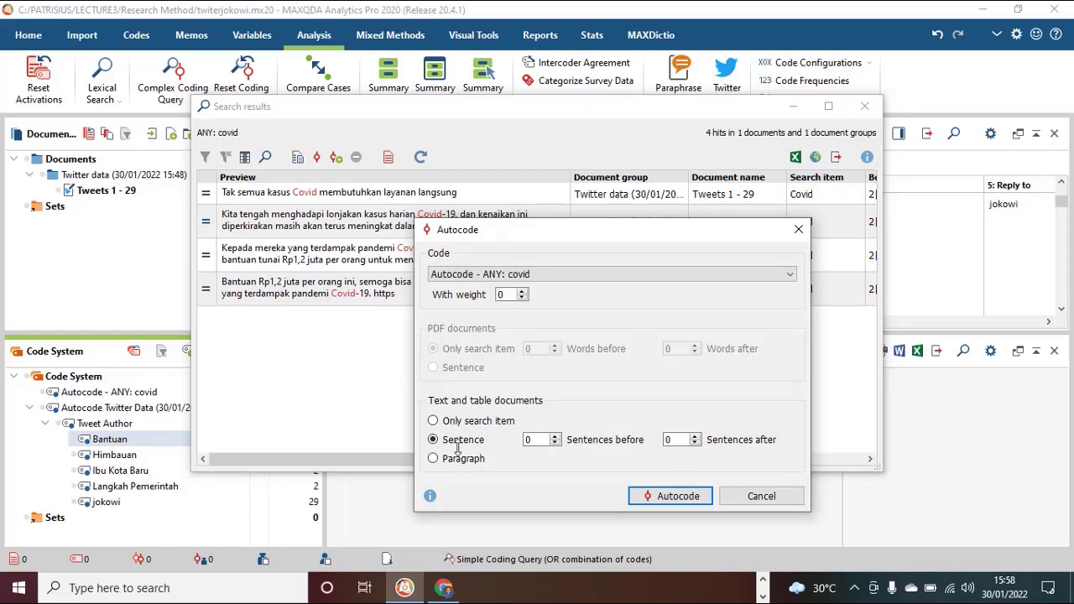
left_click(668, 498)
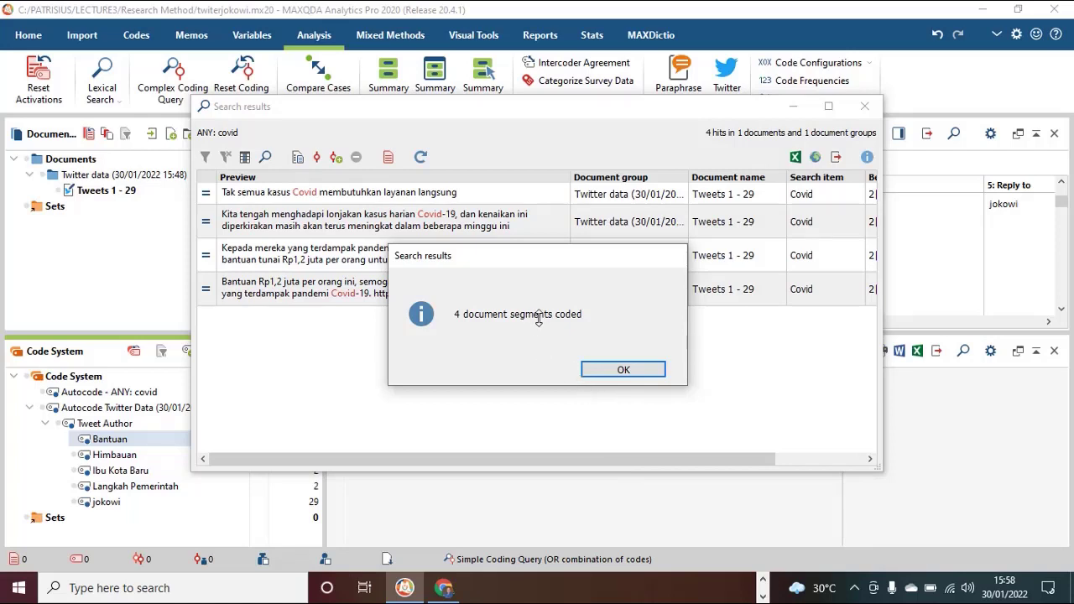
left_click(623, 370)
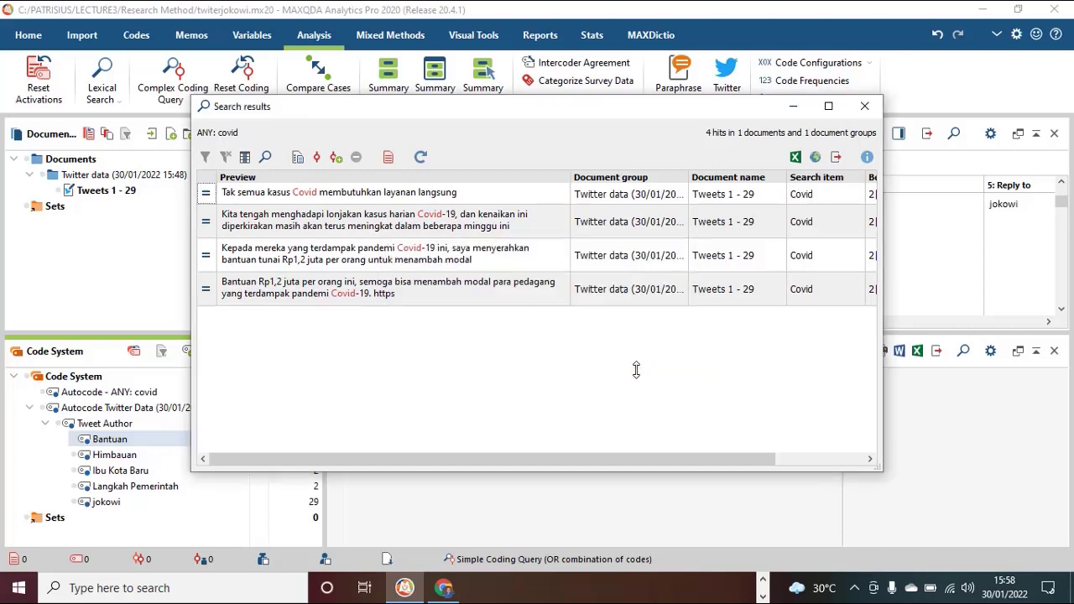
left_click(792, 108)
Rename the Autocode - ANY: covid code as Covid and move it under Tweet Author.
left_click_drag(577, 281, 165, 392)
right_click(165, 392)
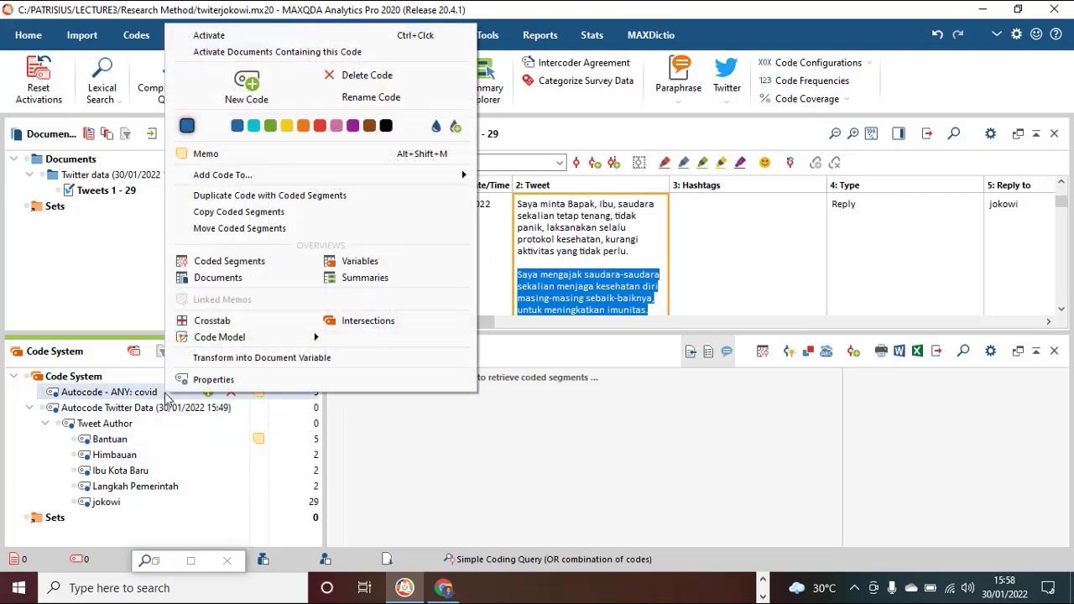
left_click(361, 101)
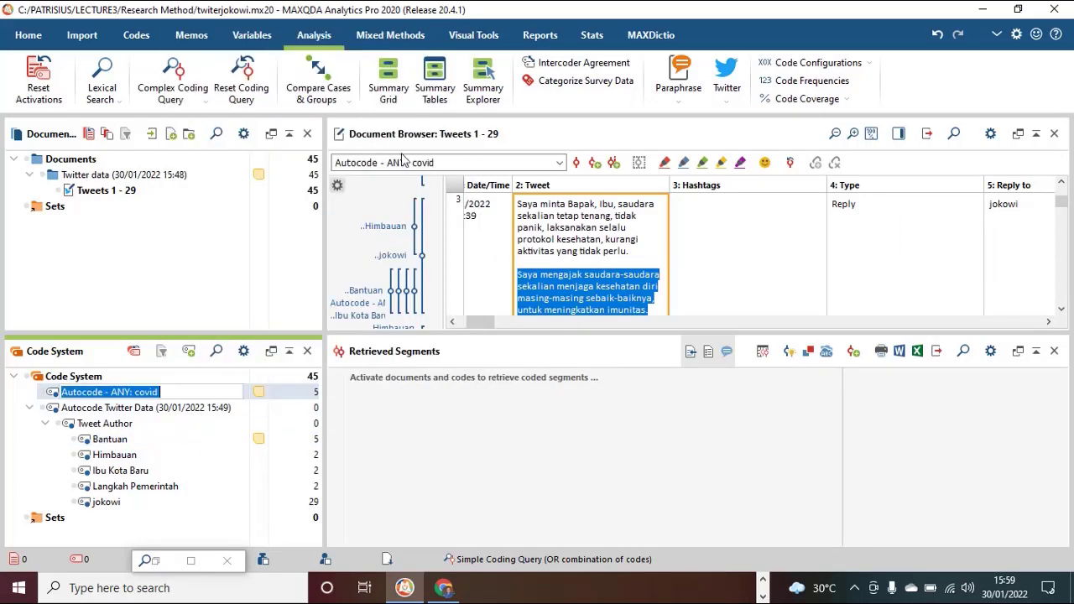
type("C")
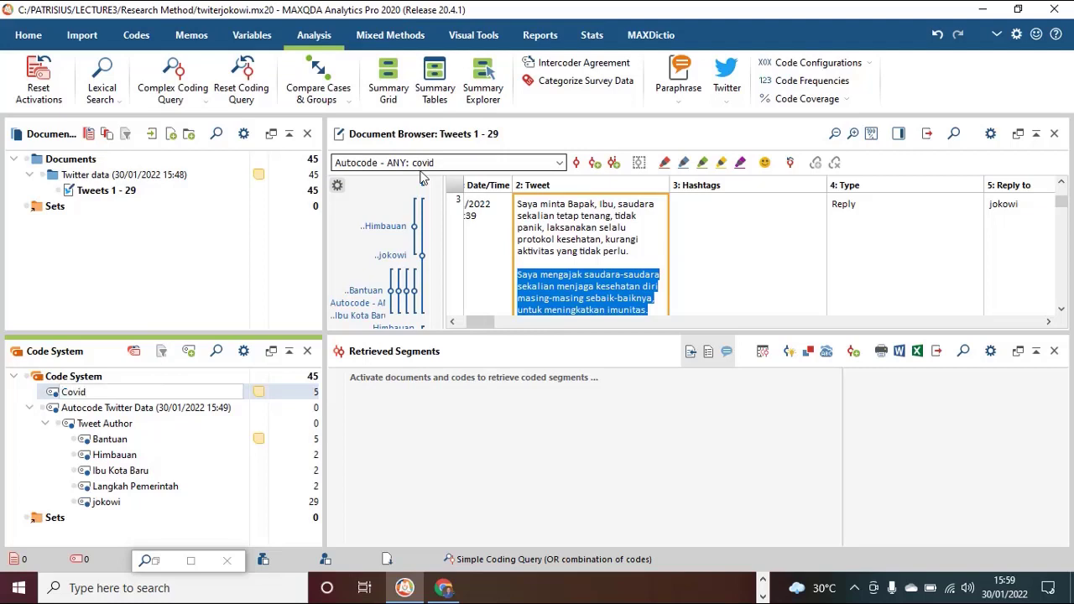
type("ovid")
key("Return")
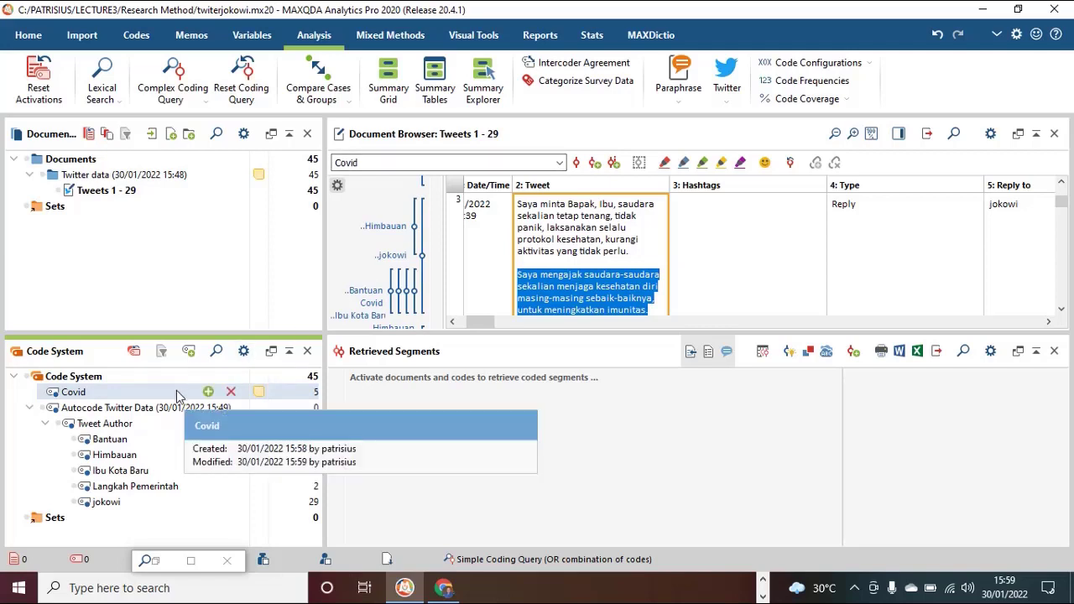
left_click_drag(176, 394, 174, 428)
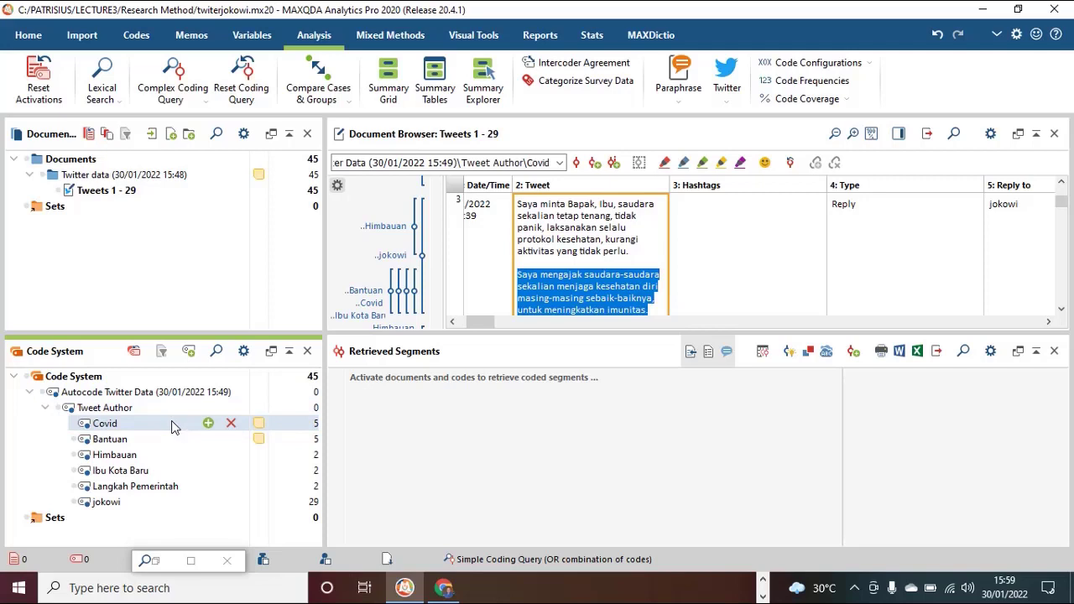
double_click(172, 428)
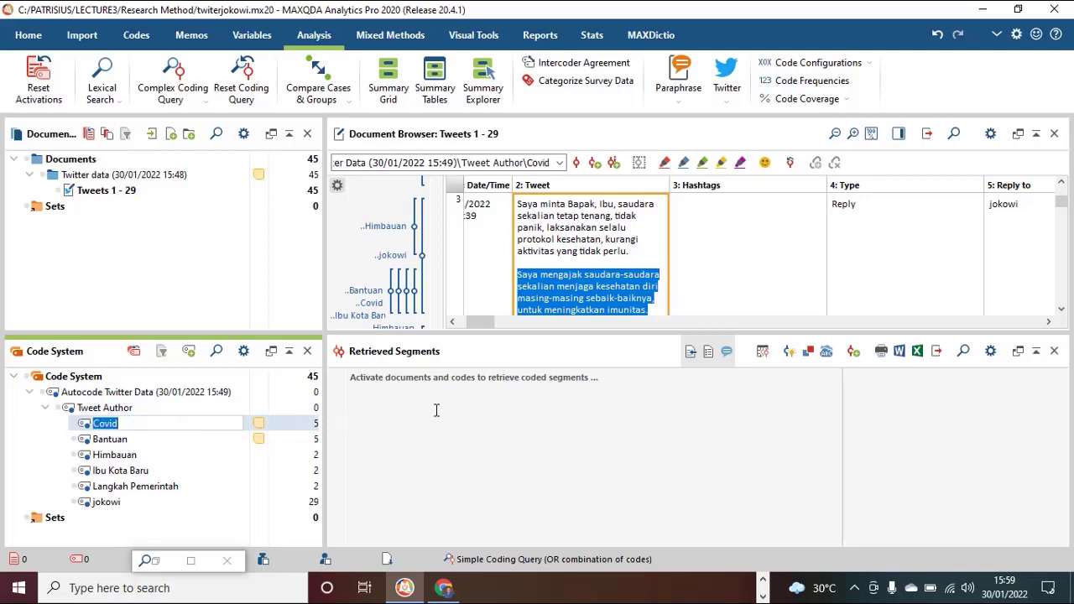
left_click(179, 444)
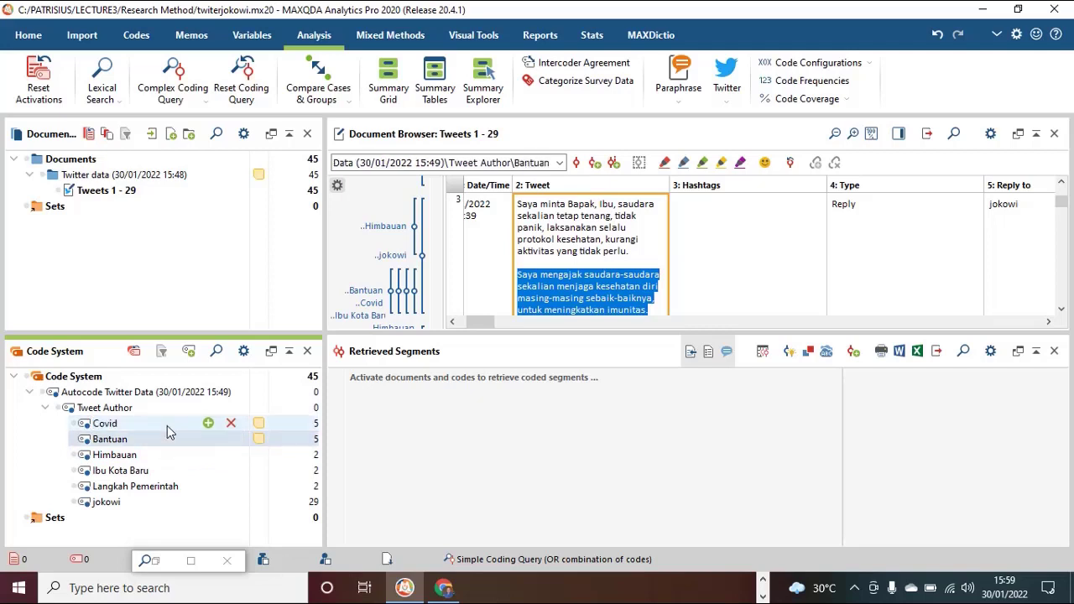
left_click(167, 426)
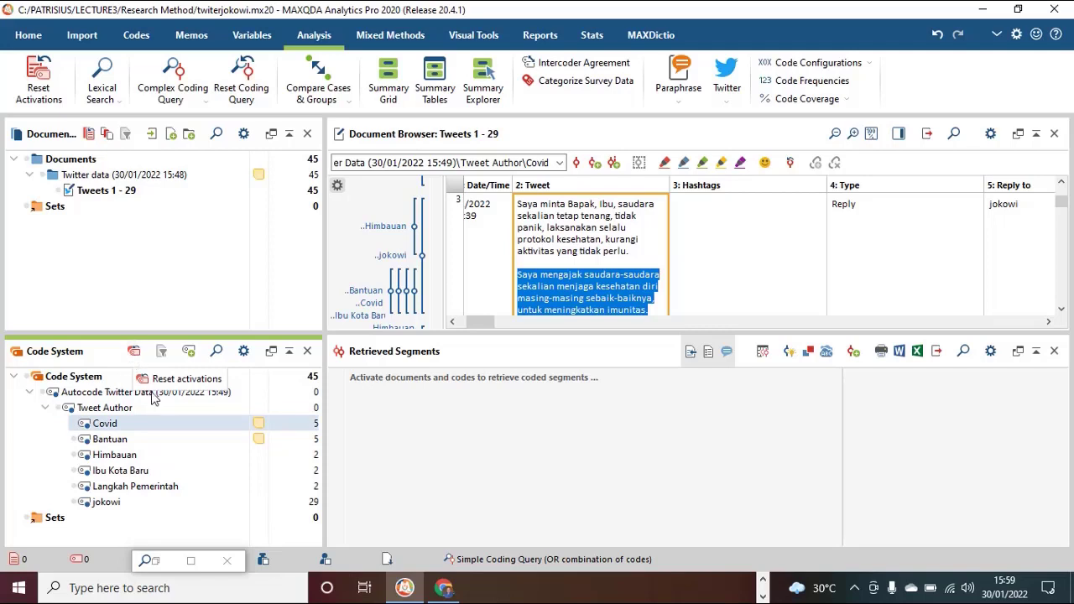
left_click(145, 423)
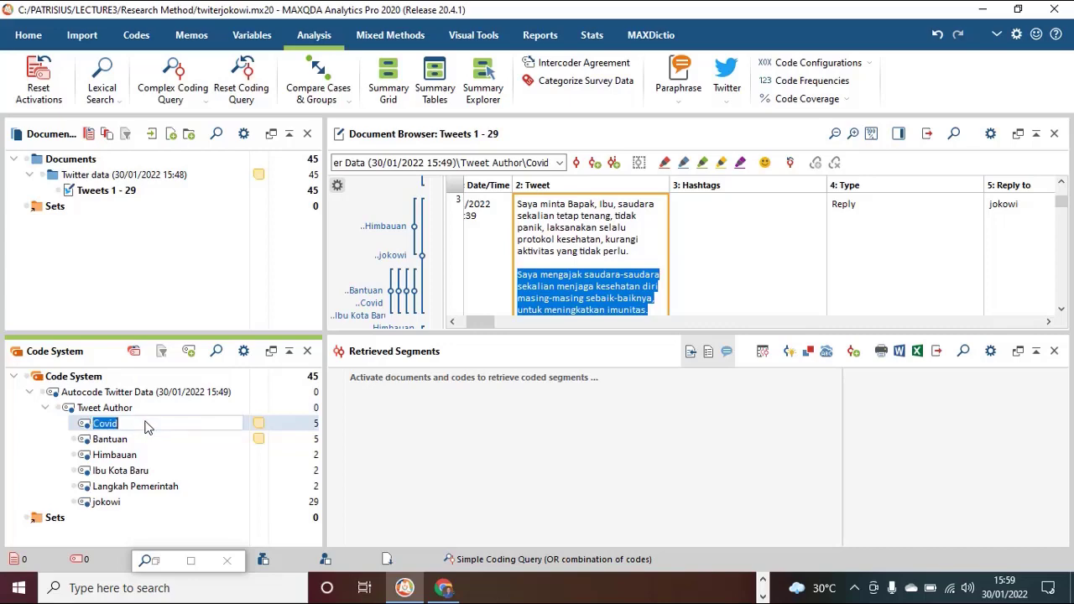
left_click(137, 443)
Activate the Covid code in the code system.
left_click(146, 426)
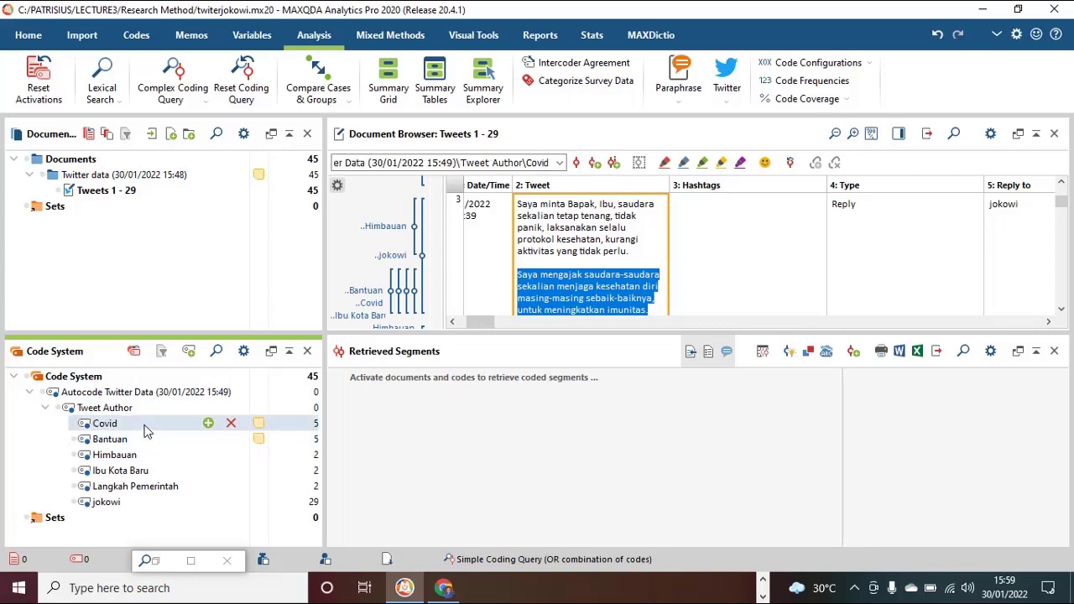
right_click(145, 427)
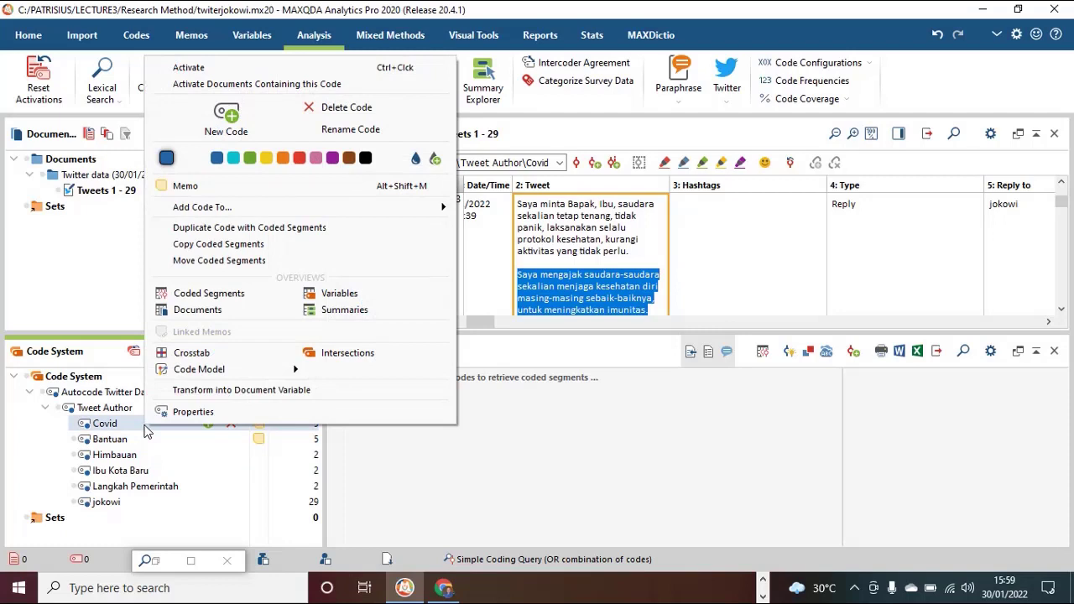
left_click(211, 68)
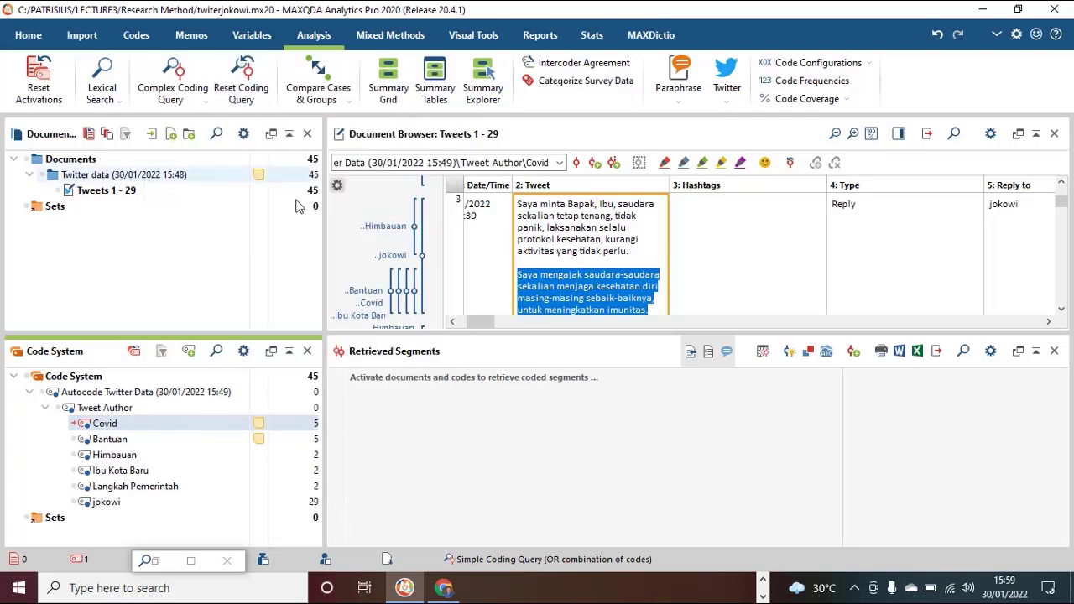
Open the overview of the Covid code's coded segments and read the first two segments.
left_click(145, 429)
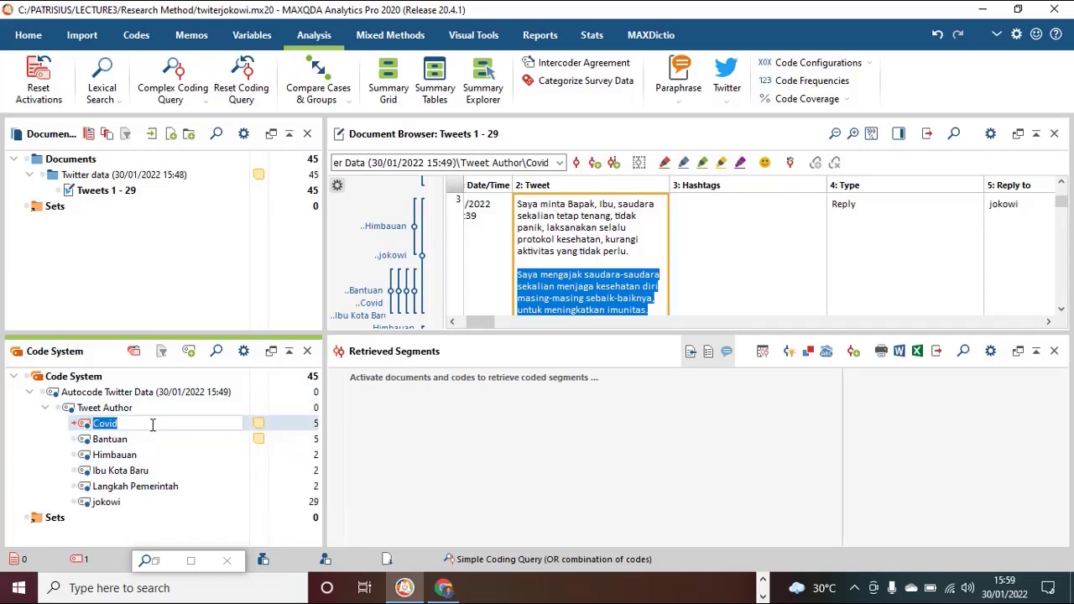
left_click(162, 438)
double_click(176, 420)
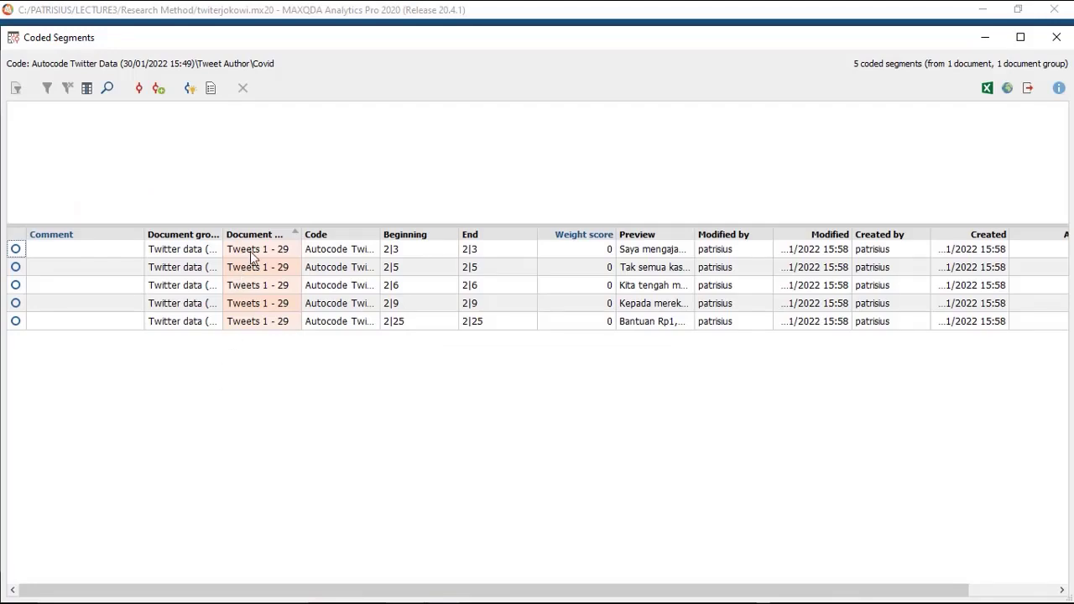
left_click(129, 250)
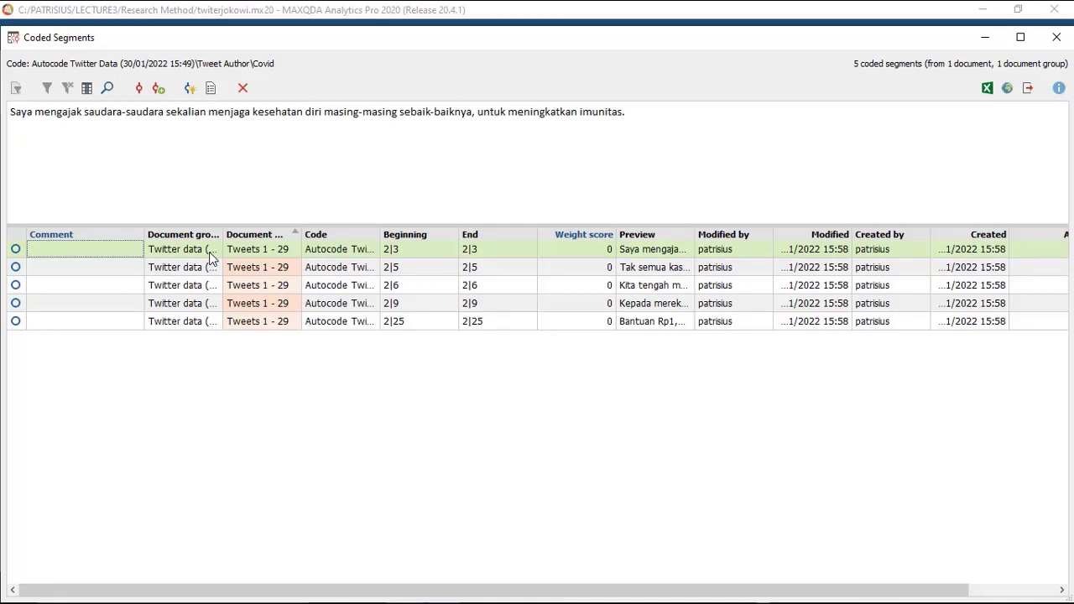
left_click(184, 273)
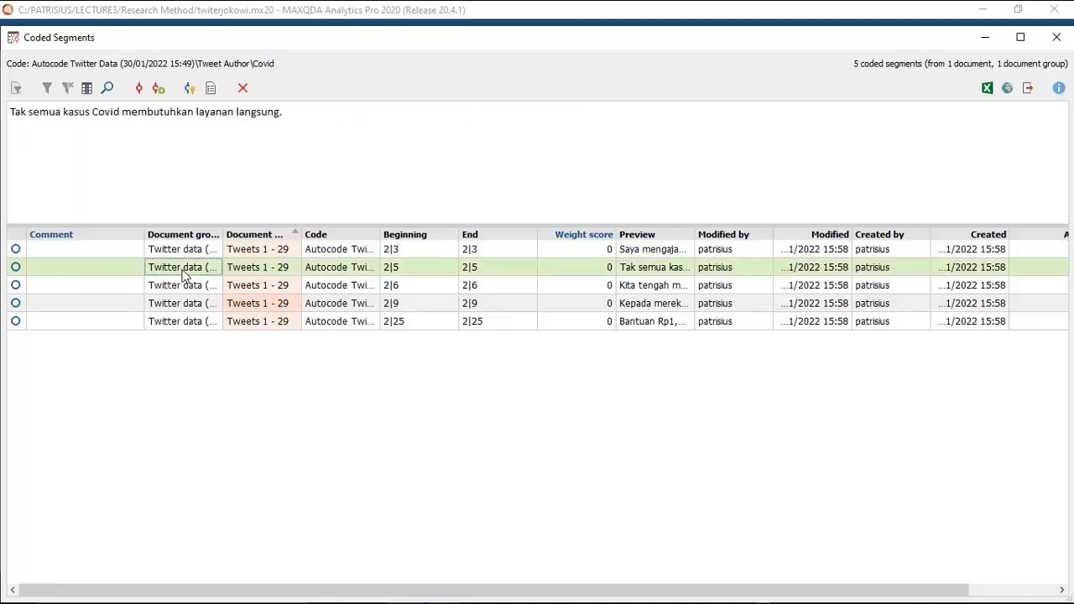
Delete the coded segment "Saya mengajak saudara-saudara sekalian menjaga kesehatan diri…" from the Covid code.
left_click(185, 250)
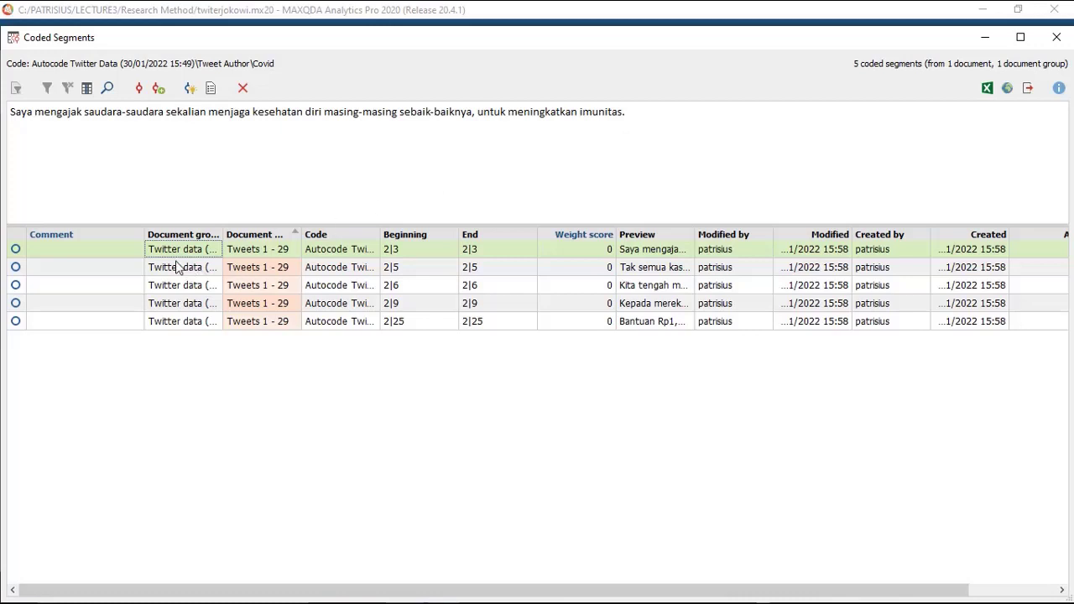
left_click(243, 88)
left_click(546, 372)
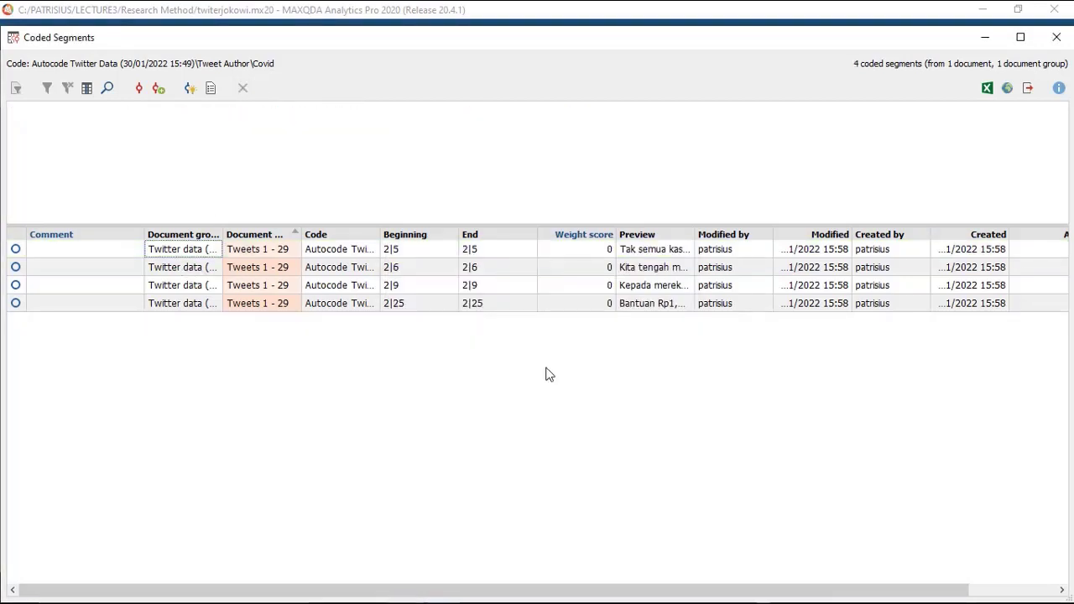
Read the first three remaining Covid segments in turn and close the coded segments overview.
left_click(177, 256)
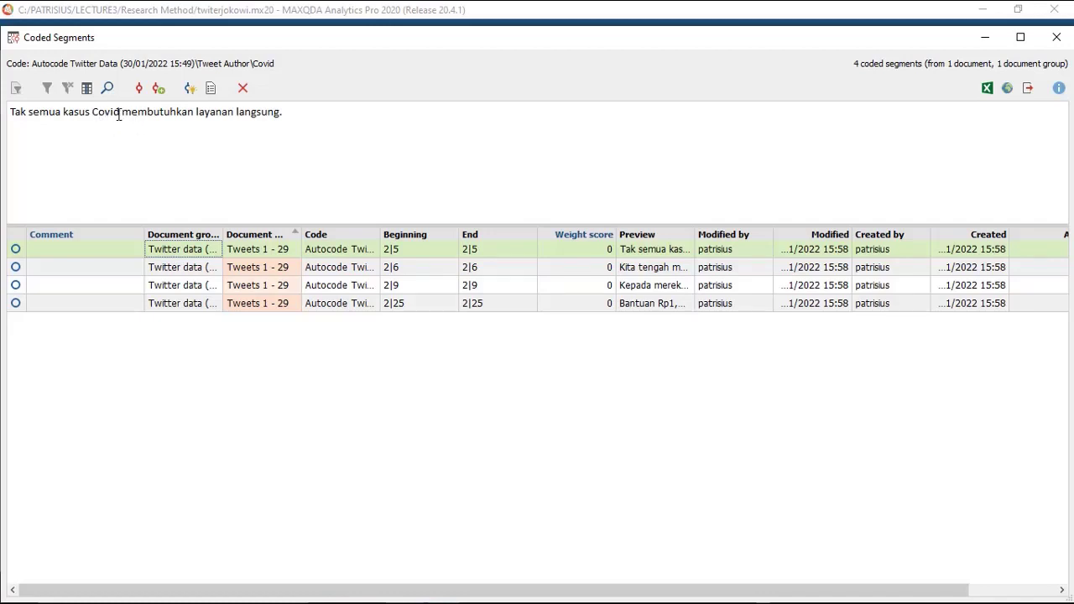
left_click(169, 269)
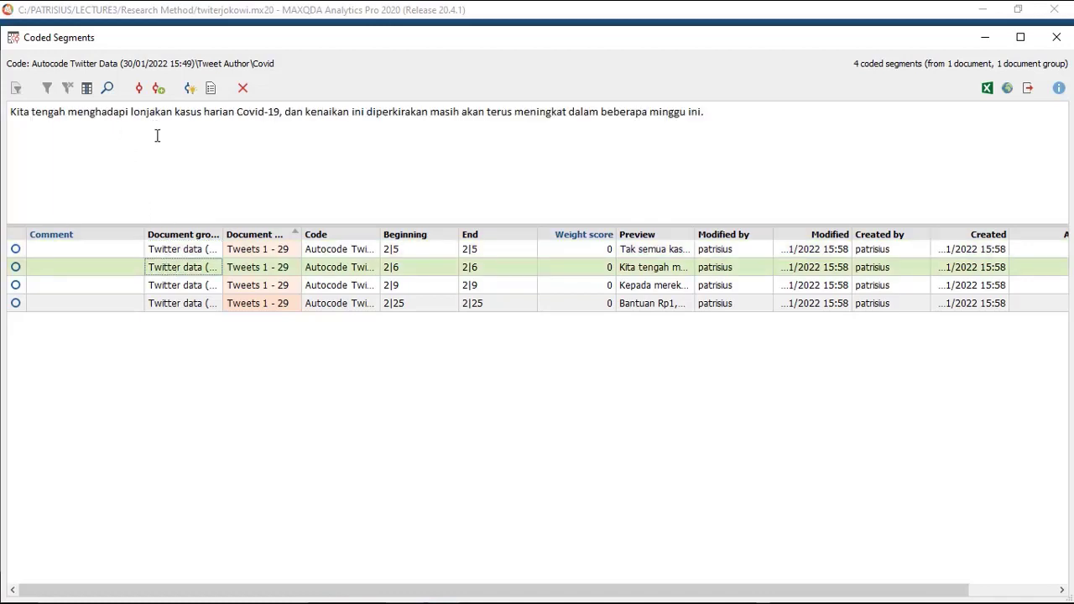
left_click(178, 287)
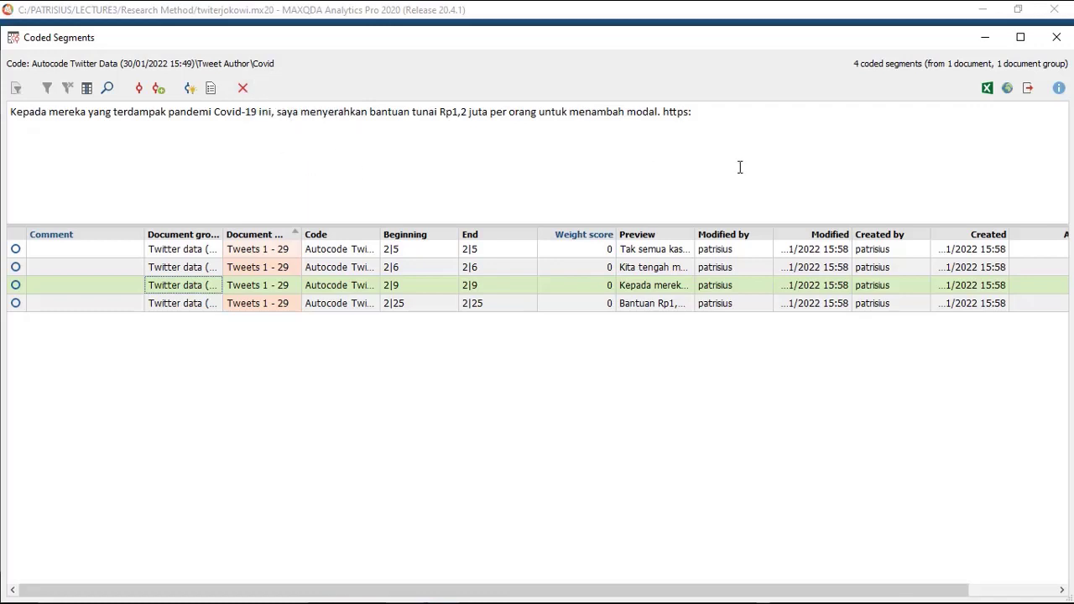
left_click(1057, 37)
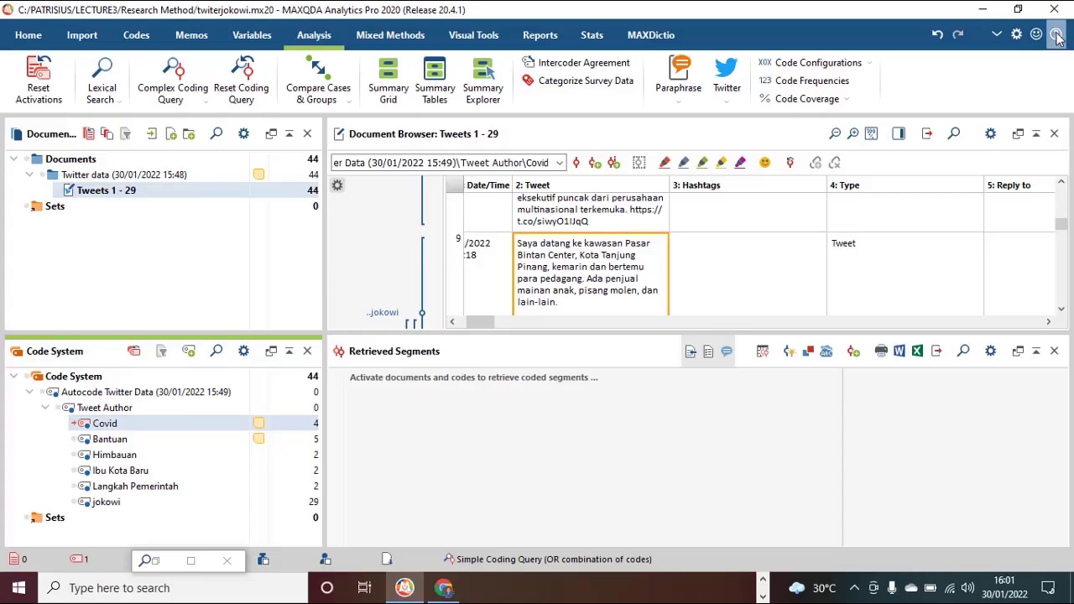